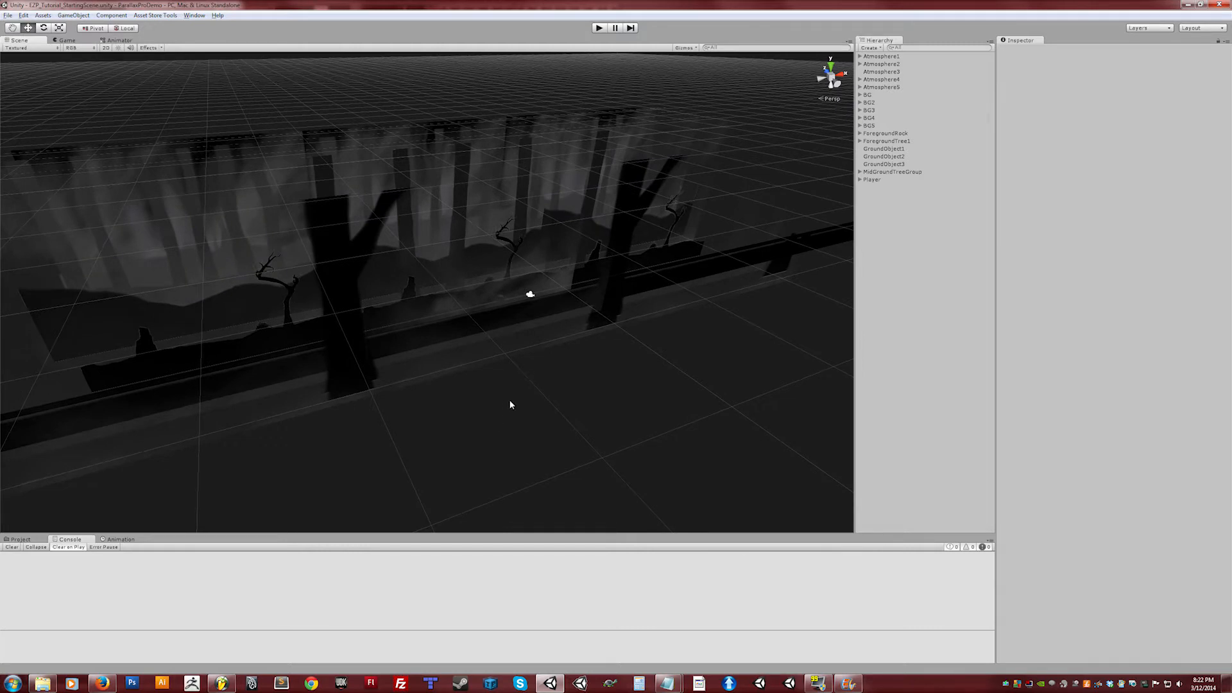
Step: Examine the forest scene's layers, including the Main Camera, the BG backdrop and its child planes
alt+drag(483, 402, 511, 415)
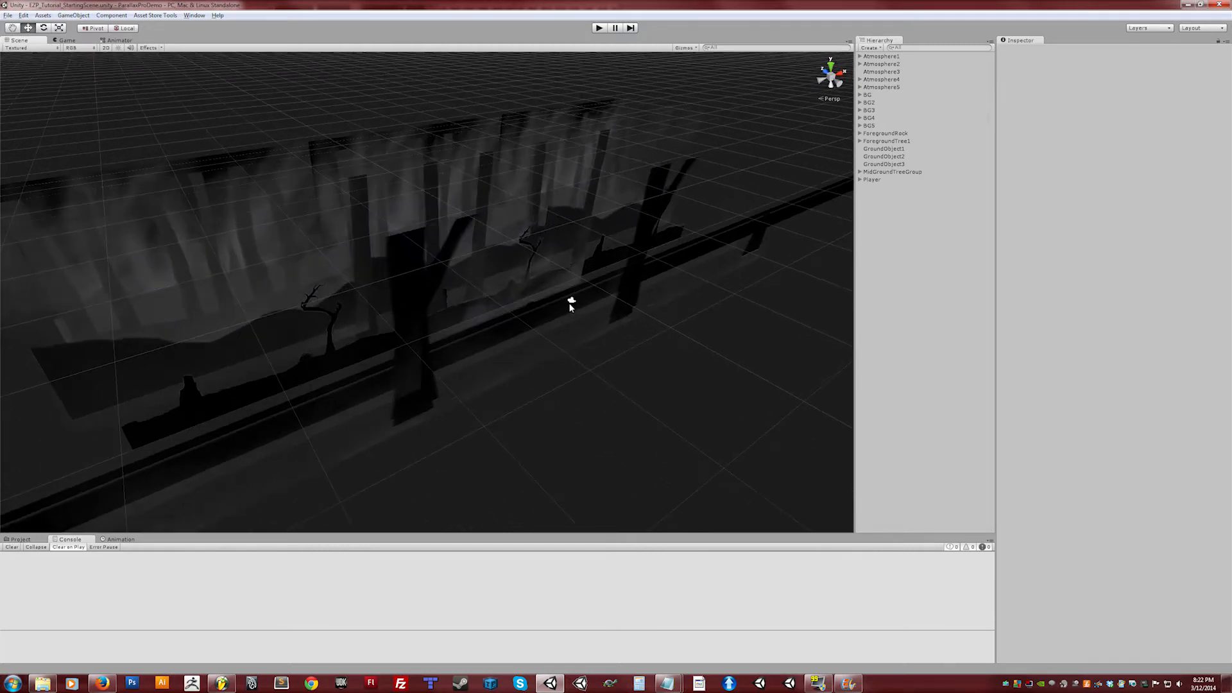
click(570, 302)
alt+drag(398, 353, 663, 355)
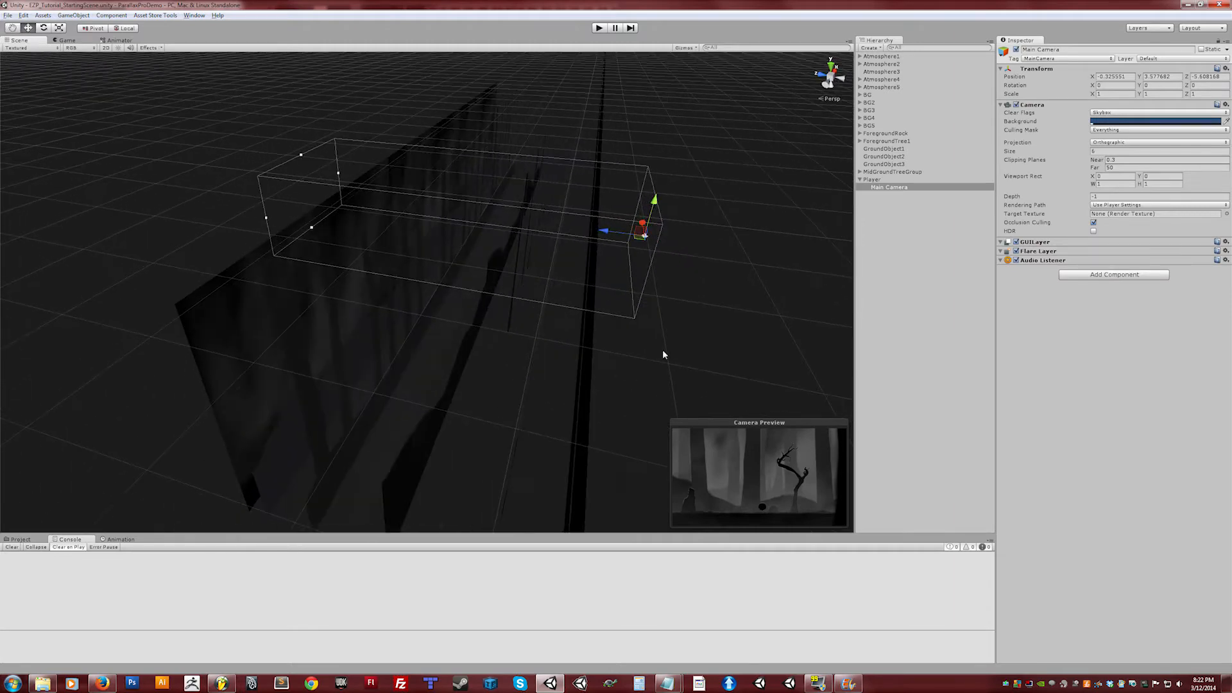
click(187, 299)
alt+drag(235, 294, 173, 302)
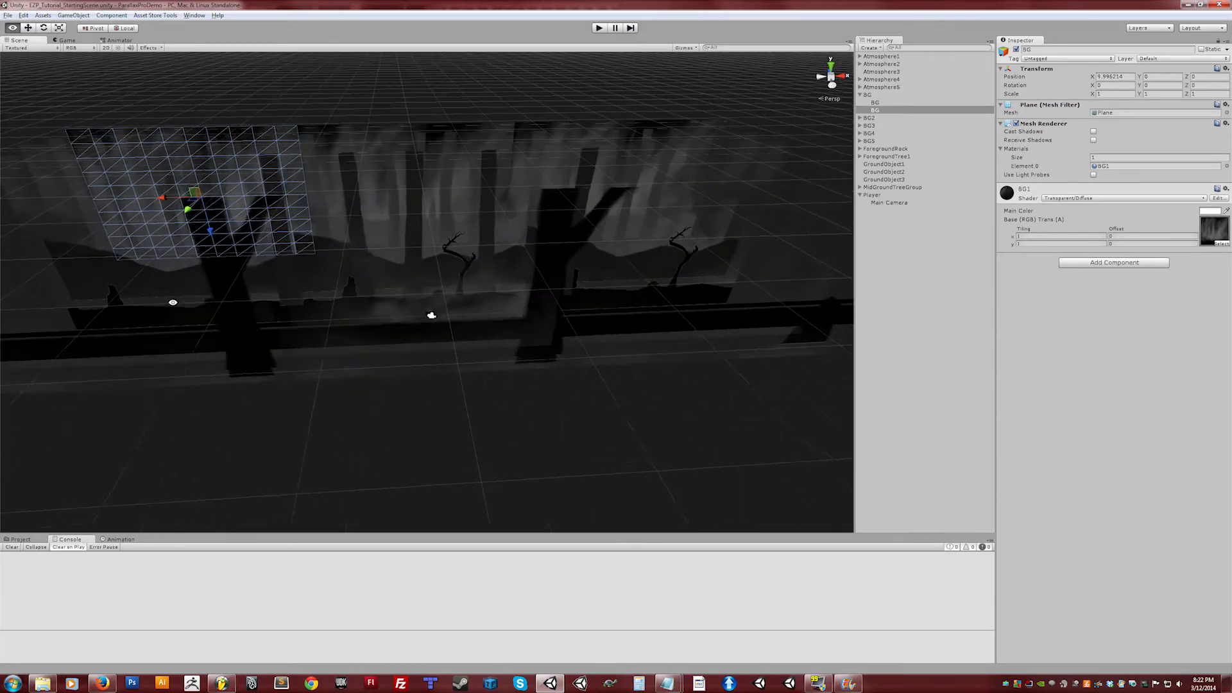
alt+drag(520, 143, 381, 181)
alt+drag(305, 226, 512, 223)
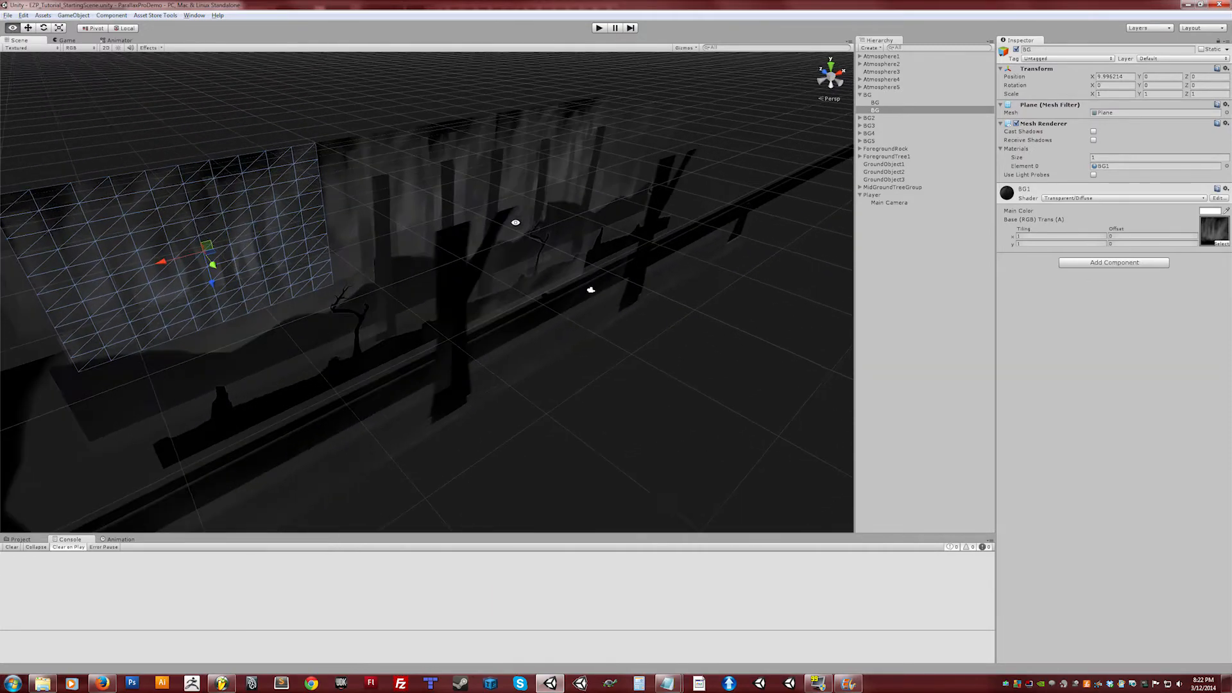
click(869, 95)
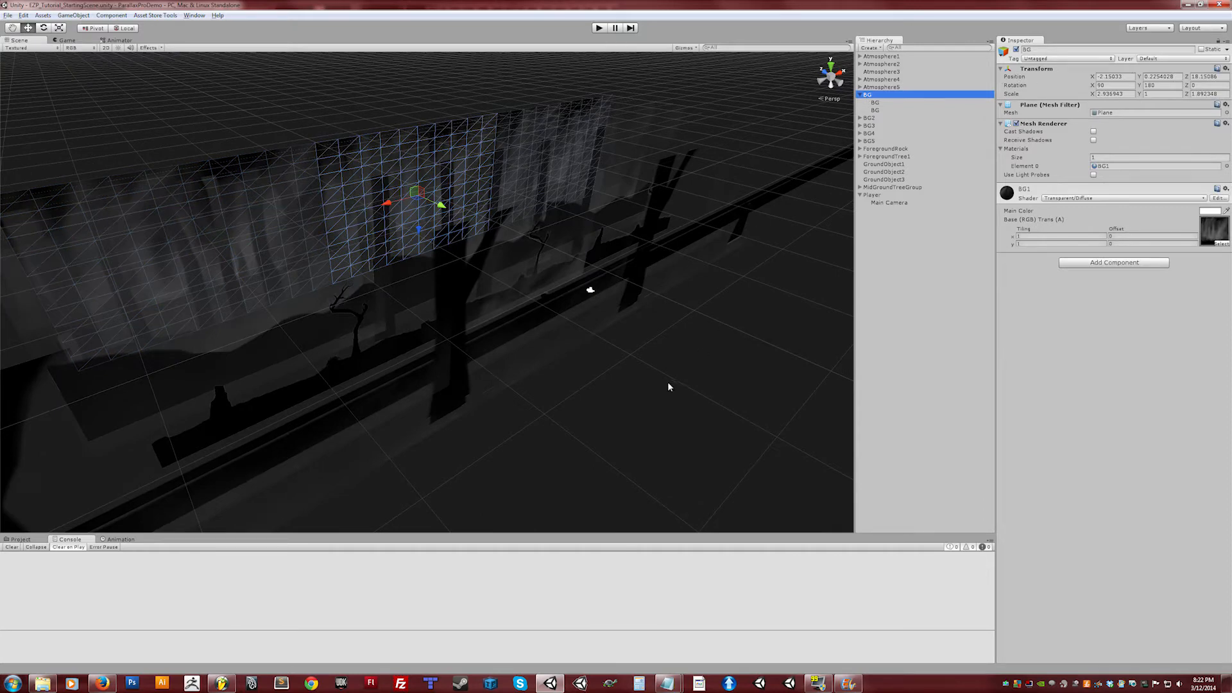
alt+drag(668, 386, 661, 371)
click(859, 95)
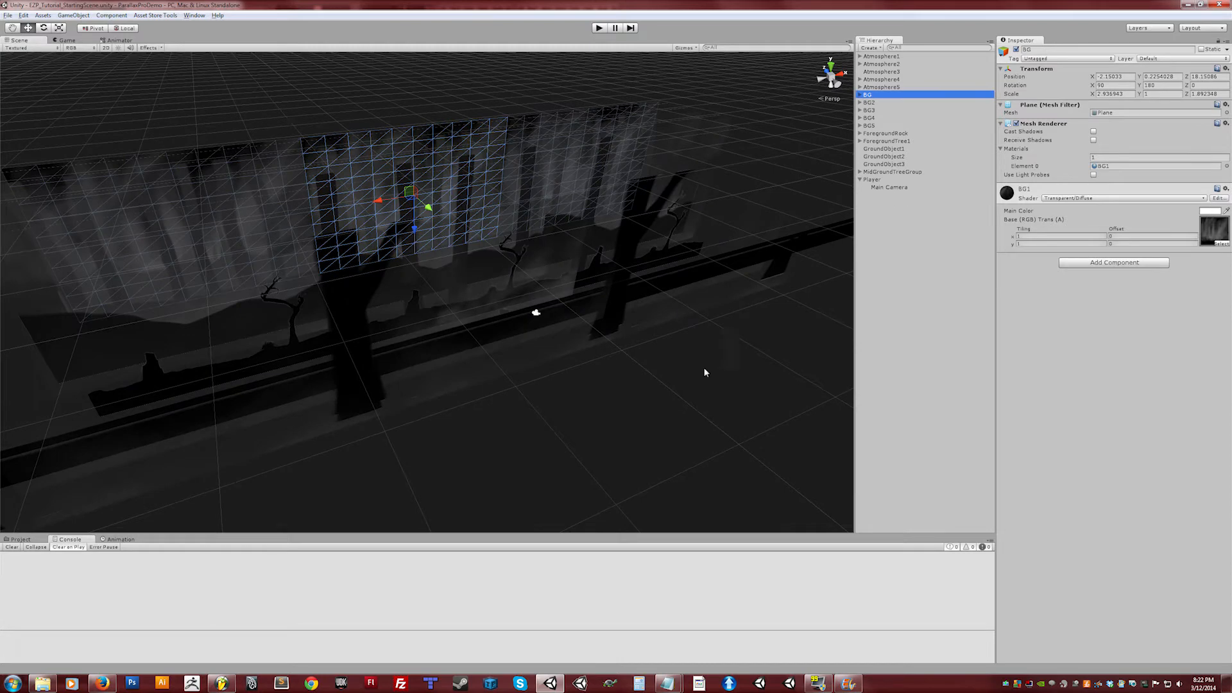
click(655, 403)
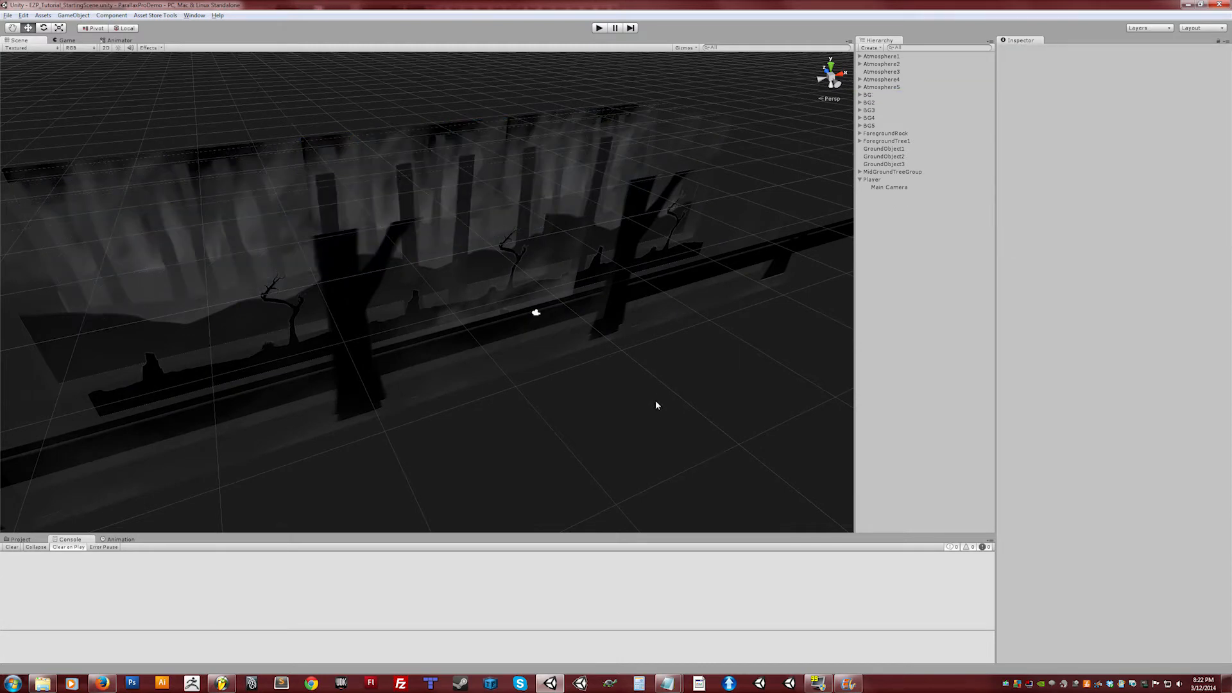
Step: Create an empty game object named ParallaxController and attach the EZParallax script to it
key(ctrl+shift+n)
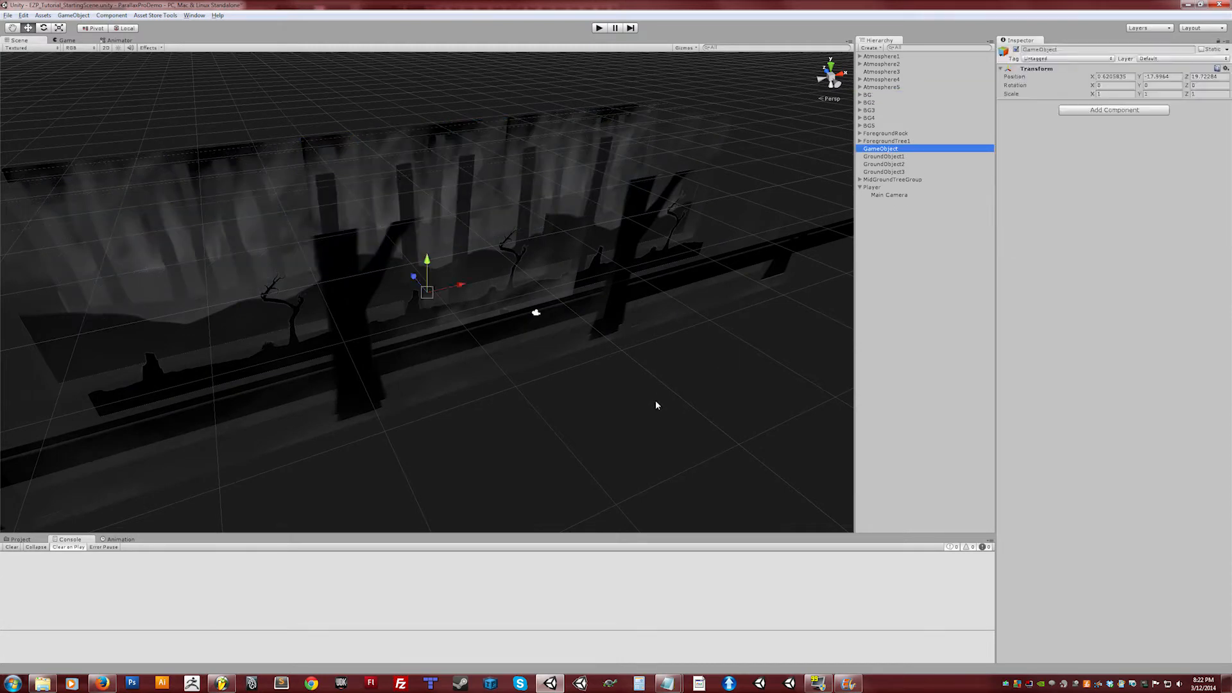
click(889, 151)
text(ParallaxController)
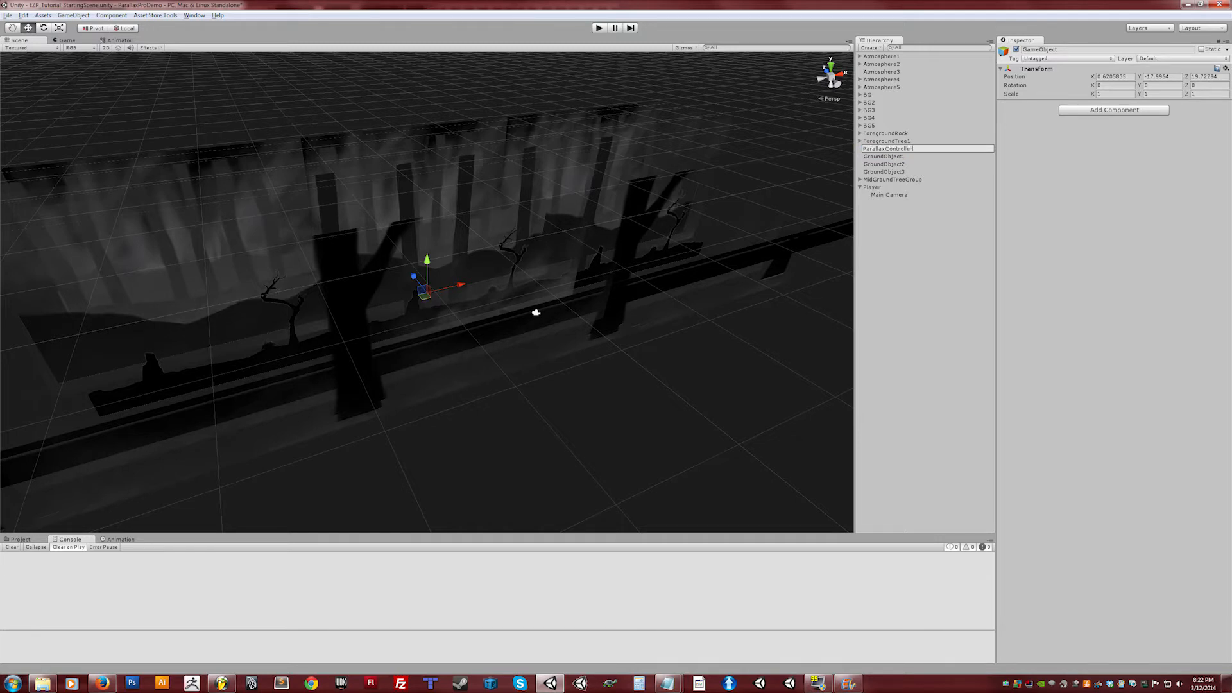
key(Return)
click(1138, 111)
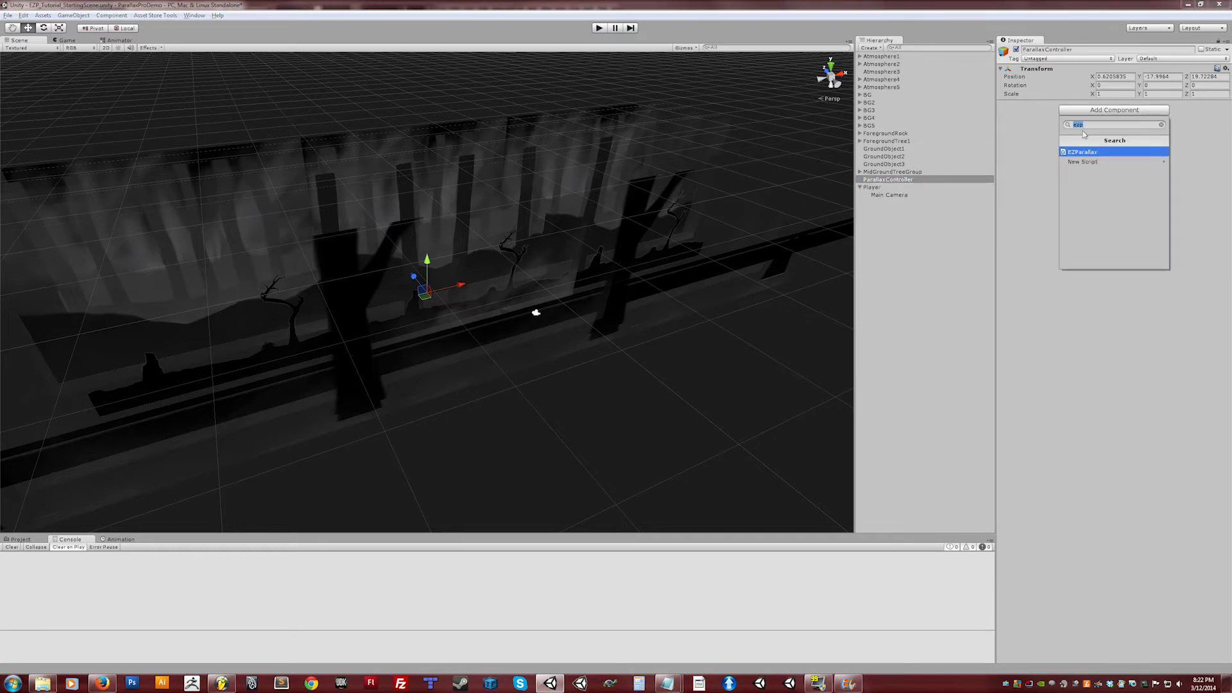
click(1093, 153)
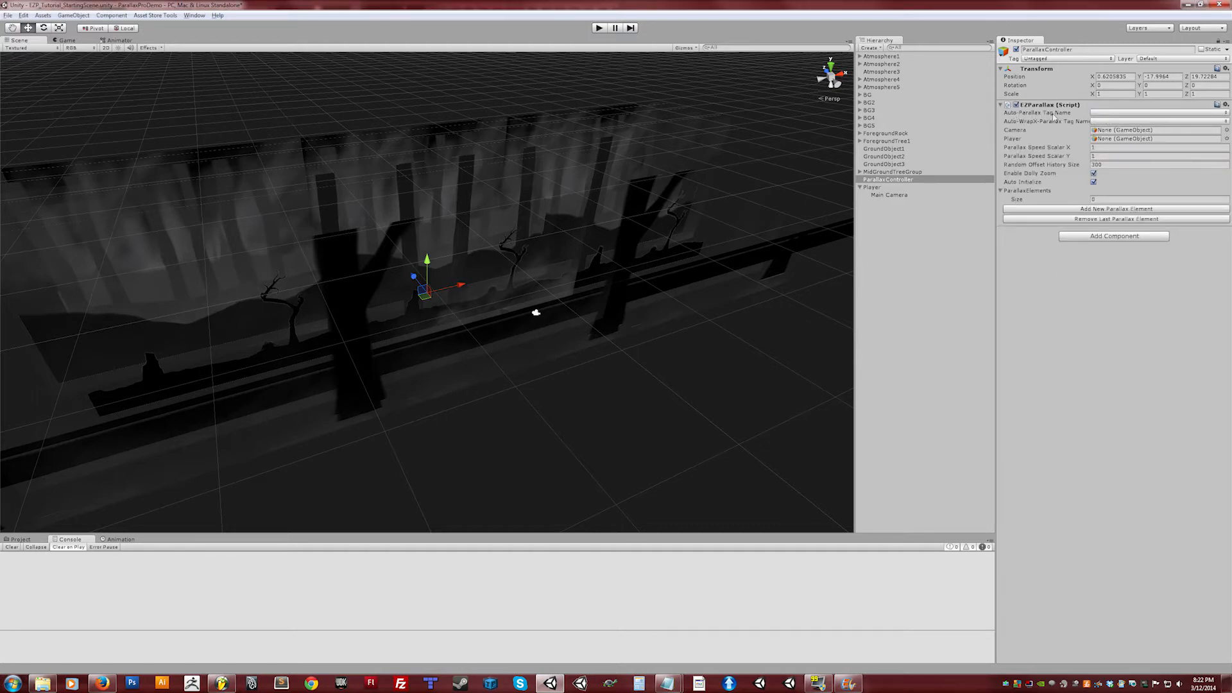
Step: Add a new tag named Parallax to the project's tag list
click(1117, 113)
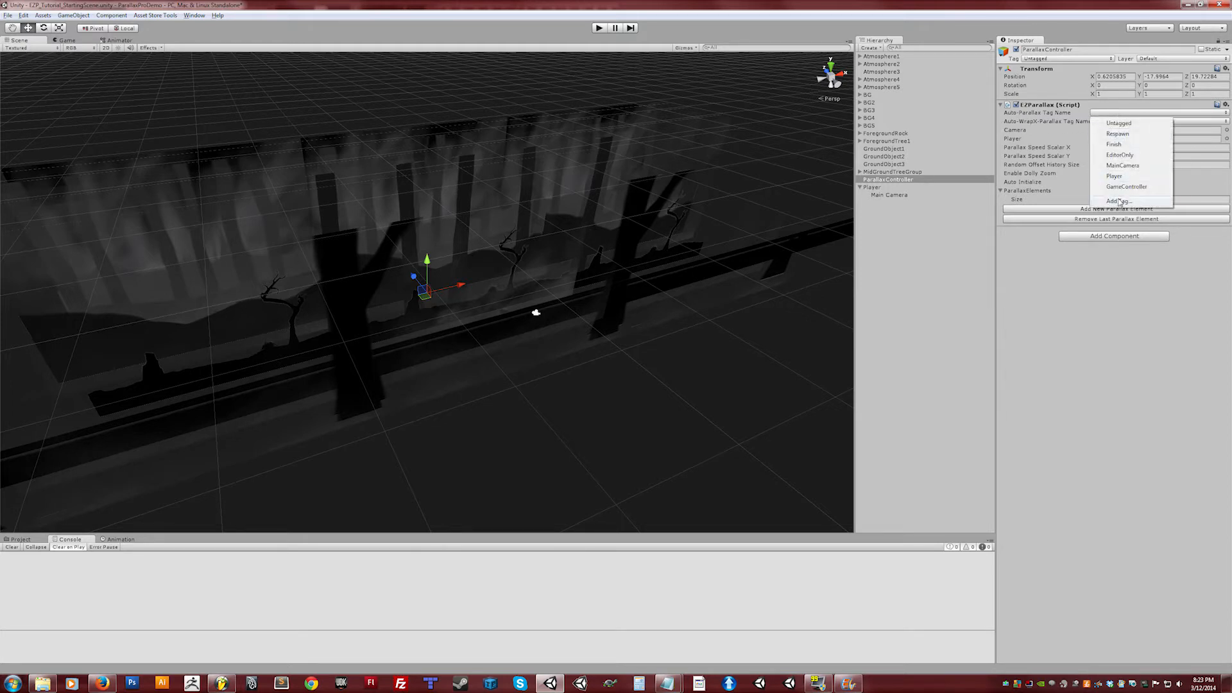
click(1119, 202)
click(1098, 89)
text(Parallax)
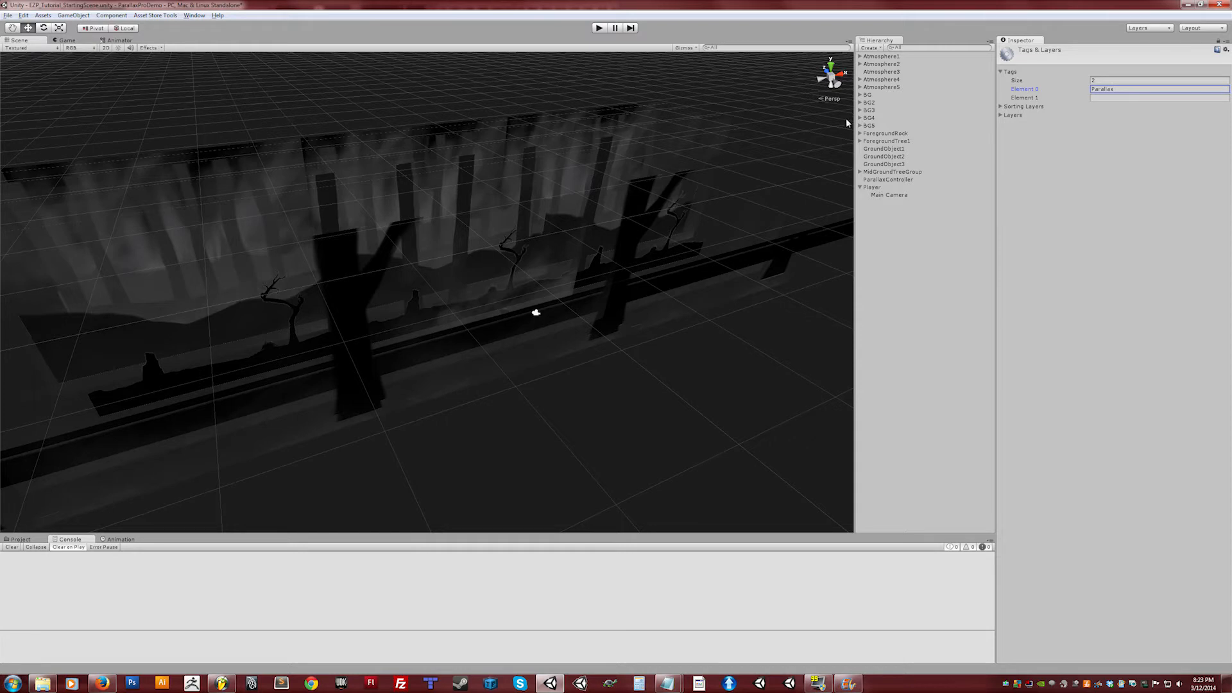
Step: Set the Auto-Parallax Tag Name of ParallaxController's EZParallax script to Parallax
click(886, 180)
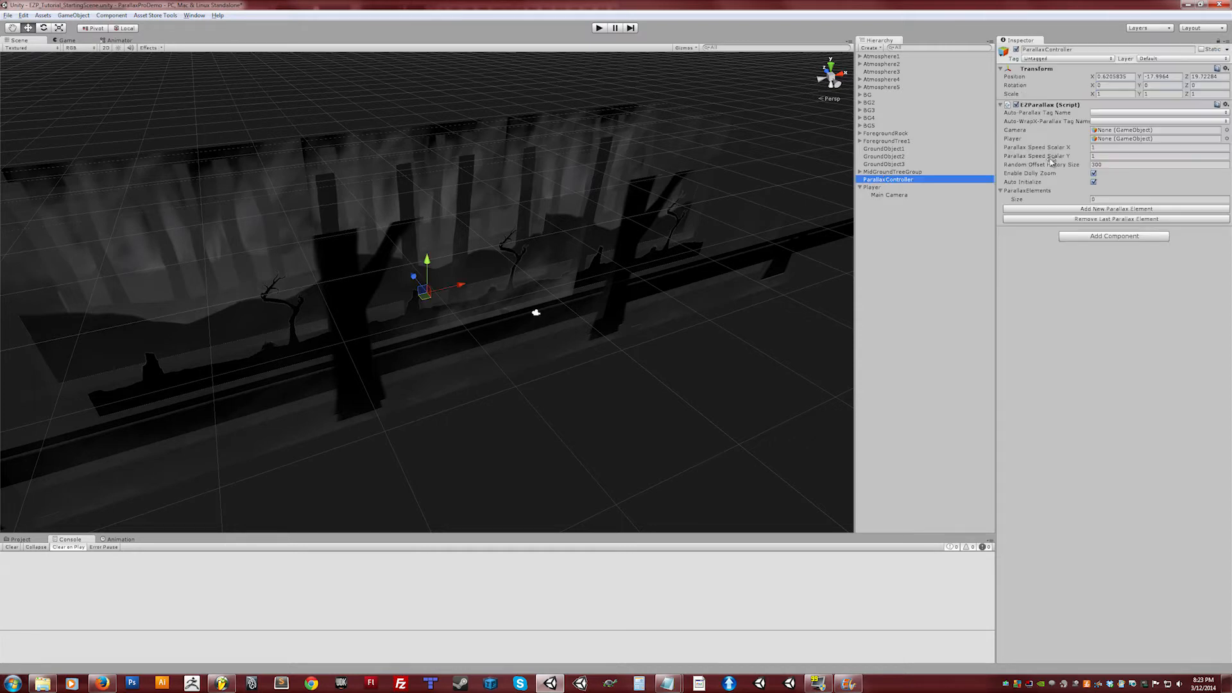
click(1124, 113)
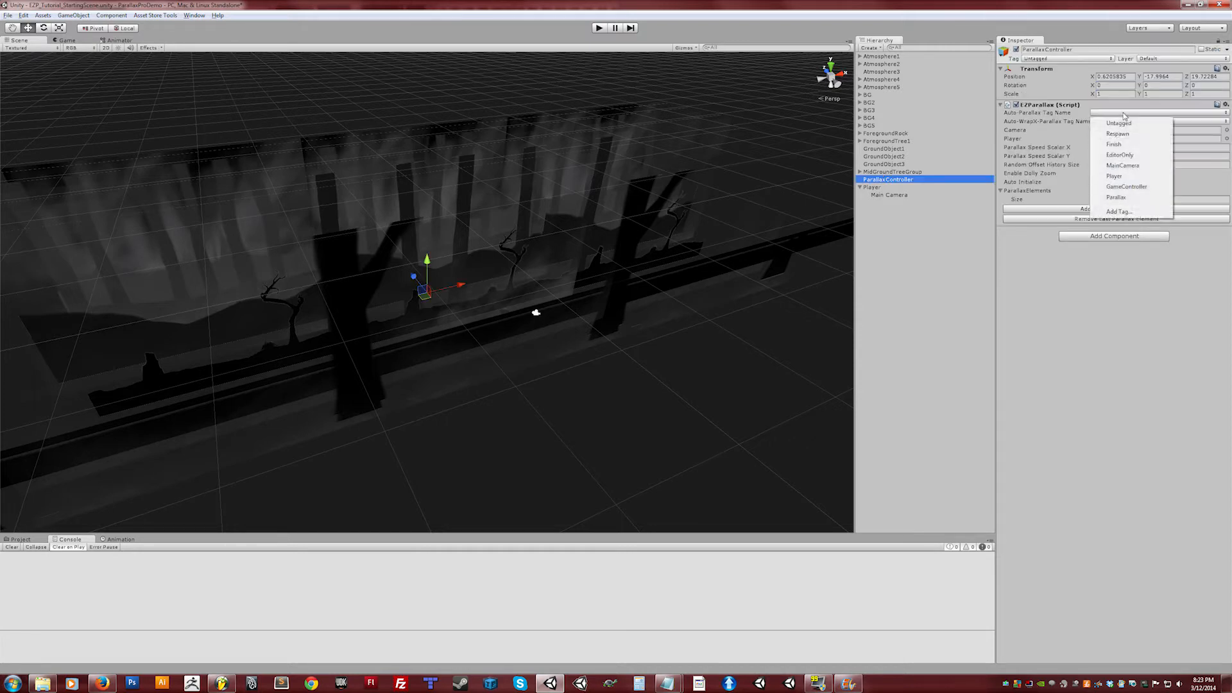
click(1130, 198)
Step: Assign the Parallax tag to the Atmosphere1 and Atmosphere2 objects
alt+drag(639, 440, 482, 429)
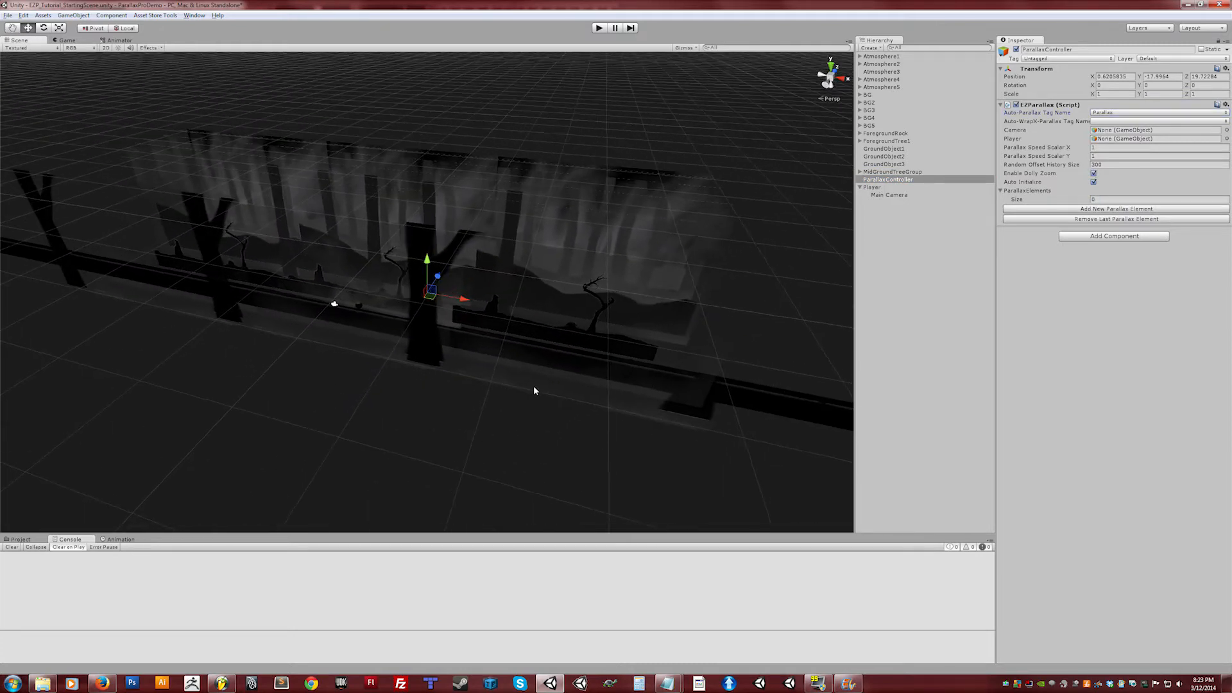
click(882, 57)
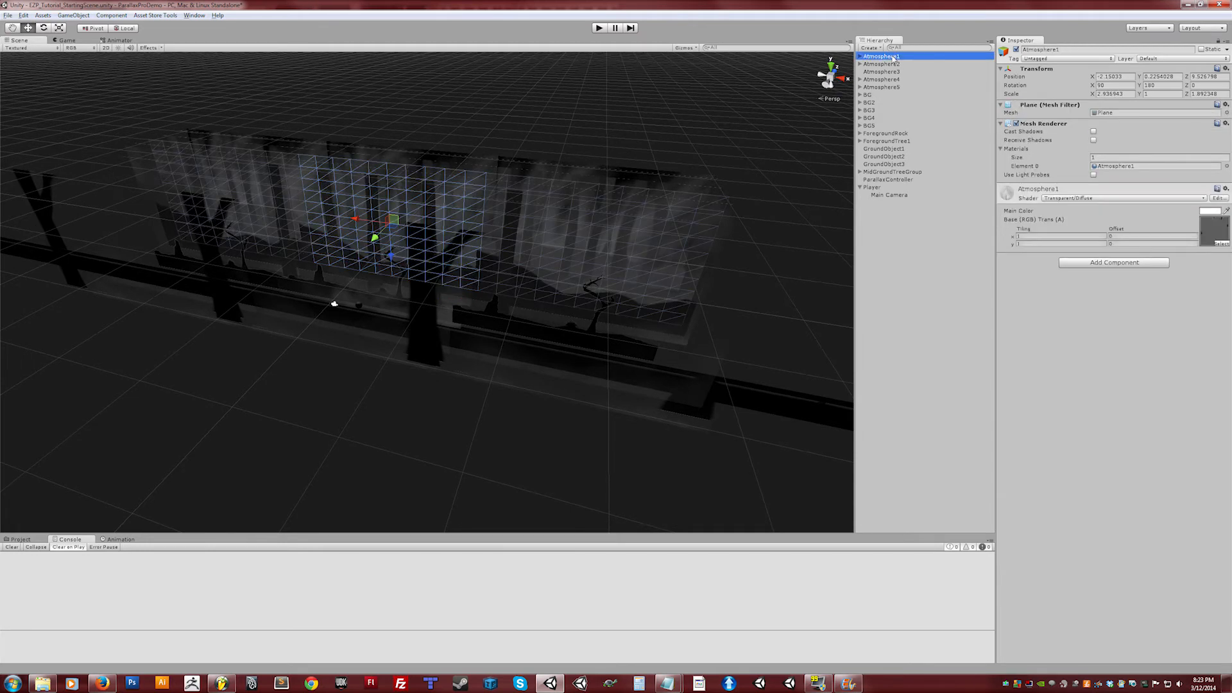
click(1067, 59)
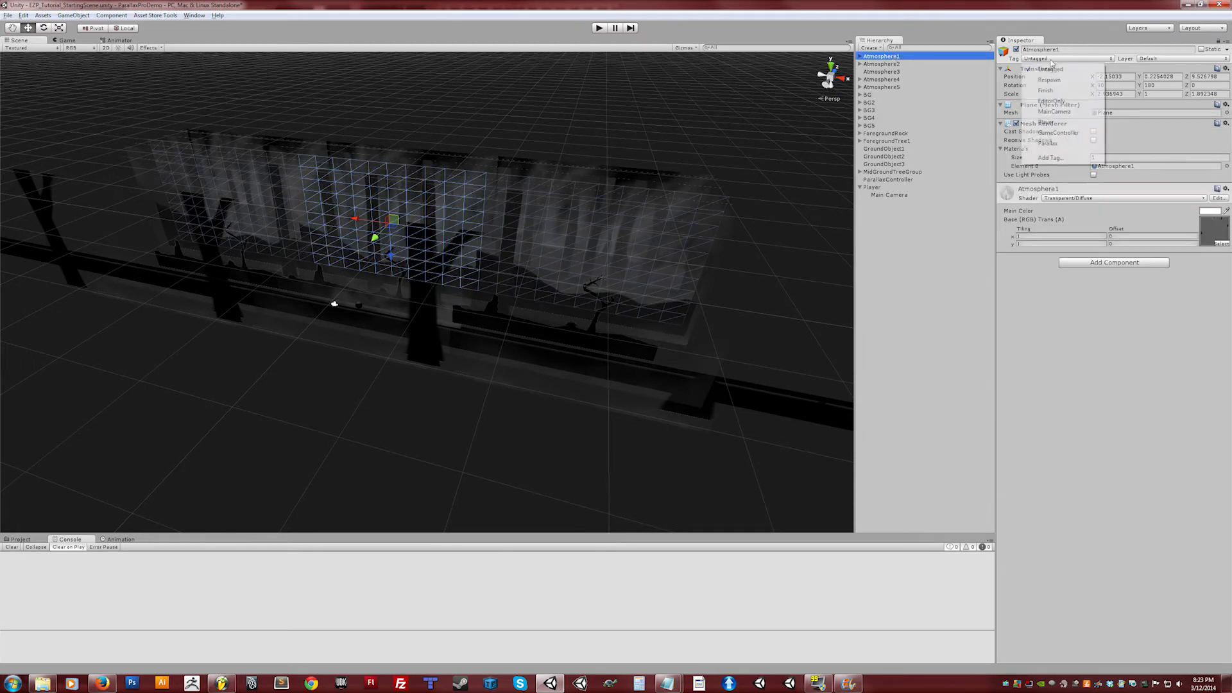
click(1061, 146)
click(886, 64)
click(1036, 59)
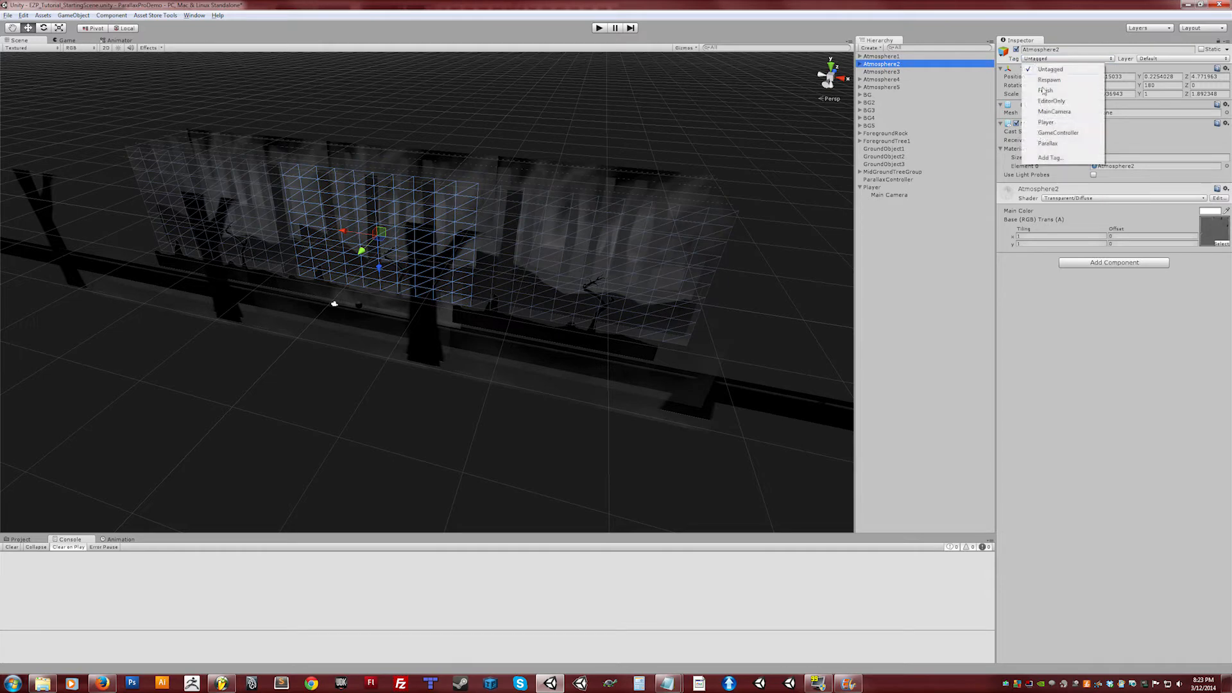
click(1048, 143)
Step: Assign the Parallax tag to the Atmosphere3, Atmosphere4 and Atmosphere5 objects
click(881, 72)
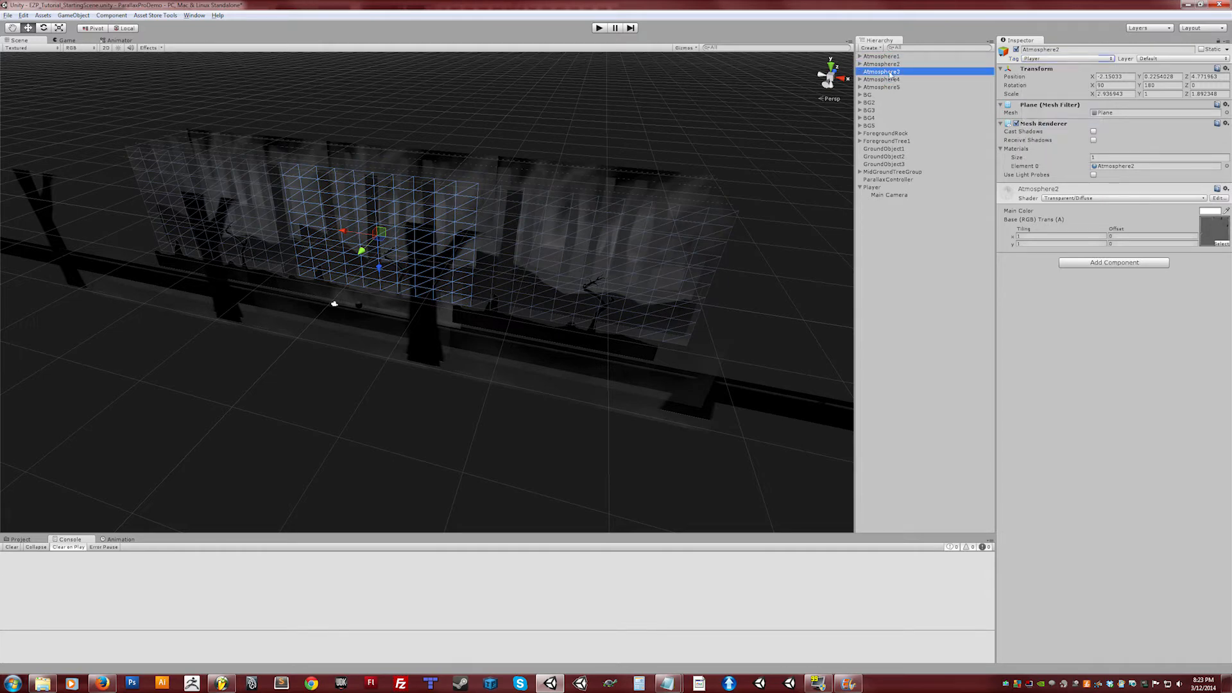
click(1035, 58)
click(1056, 146)
click(886, 79)
click(889, 72)
click(895, 79)
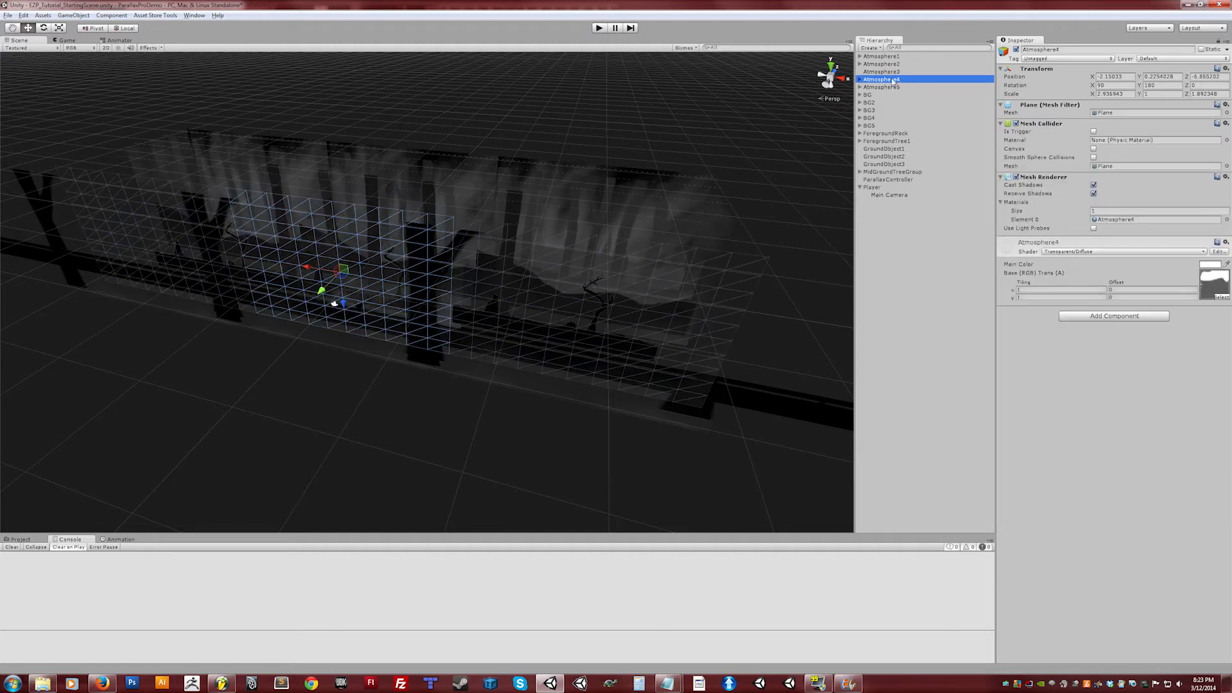
click(1038, 59)
click(1055, 147)
click(899, 88)
click(1059, 59)
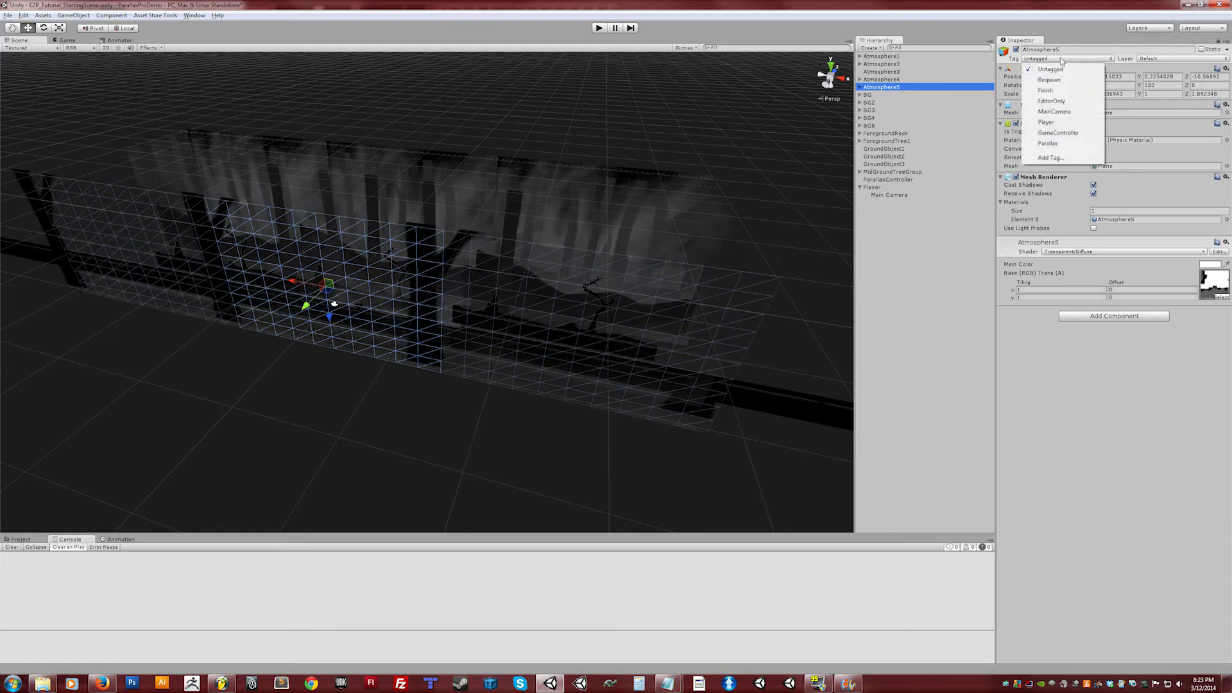
click(1057, 144)
Step: Assign the Parallax tag to the background objects BG, BG2 and BG3
click(912, 95)
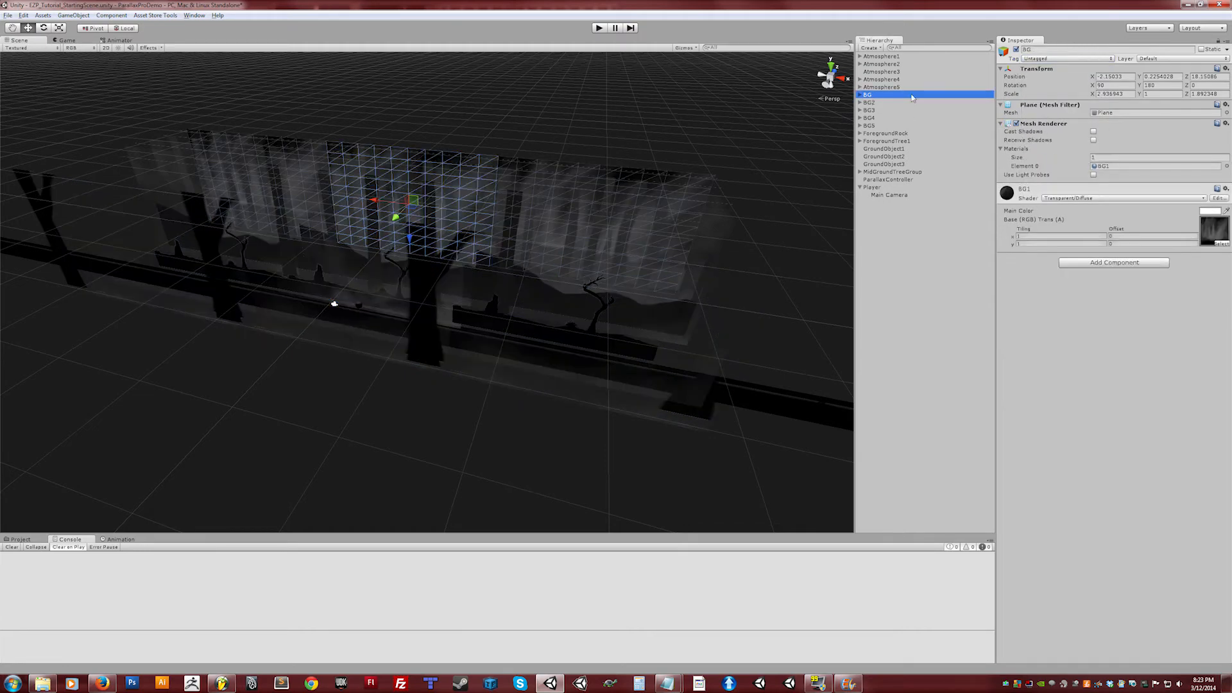
click(1059, 59)
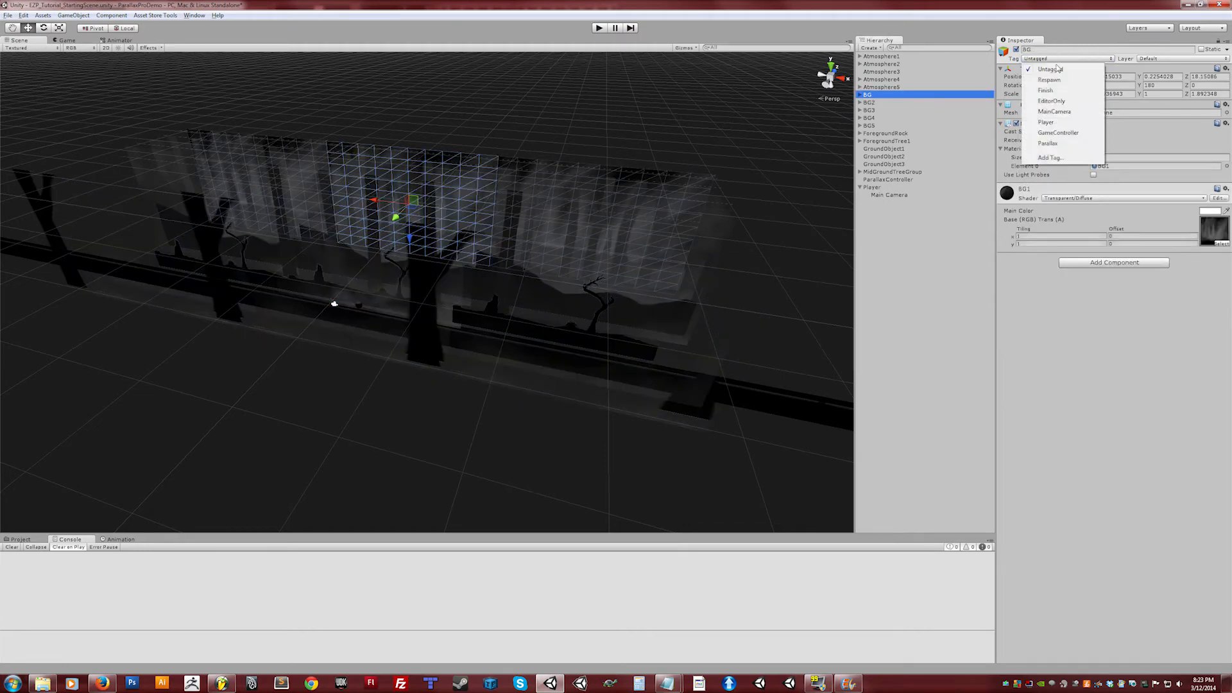
click(1056, 144)
click(886, 103)
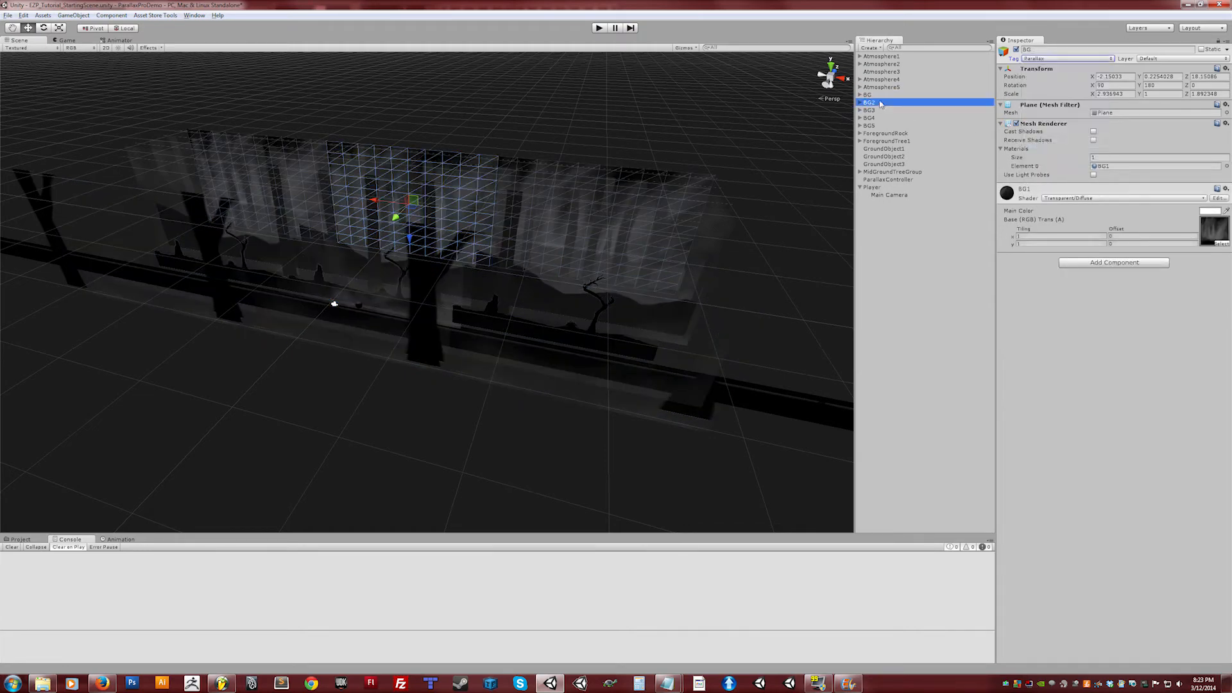
click(1056, 59)
click(1052, 144)
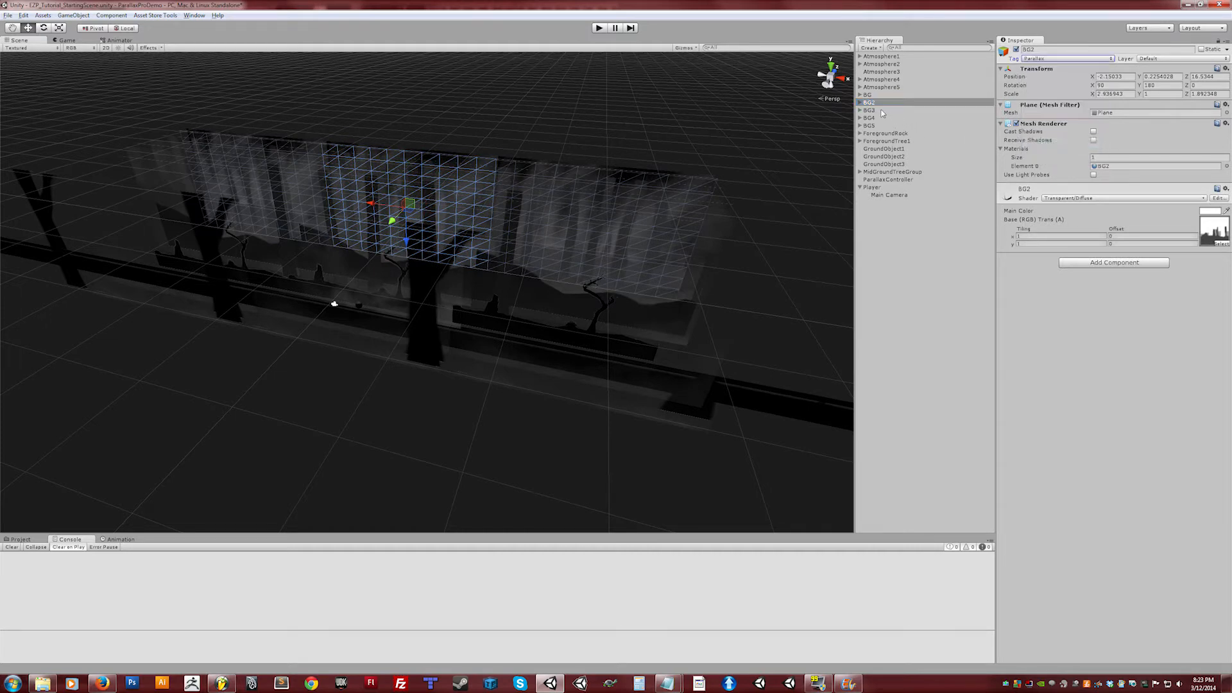
click(885, 110)
click(1055, 59)
click(1048, 144)
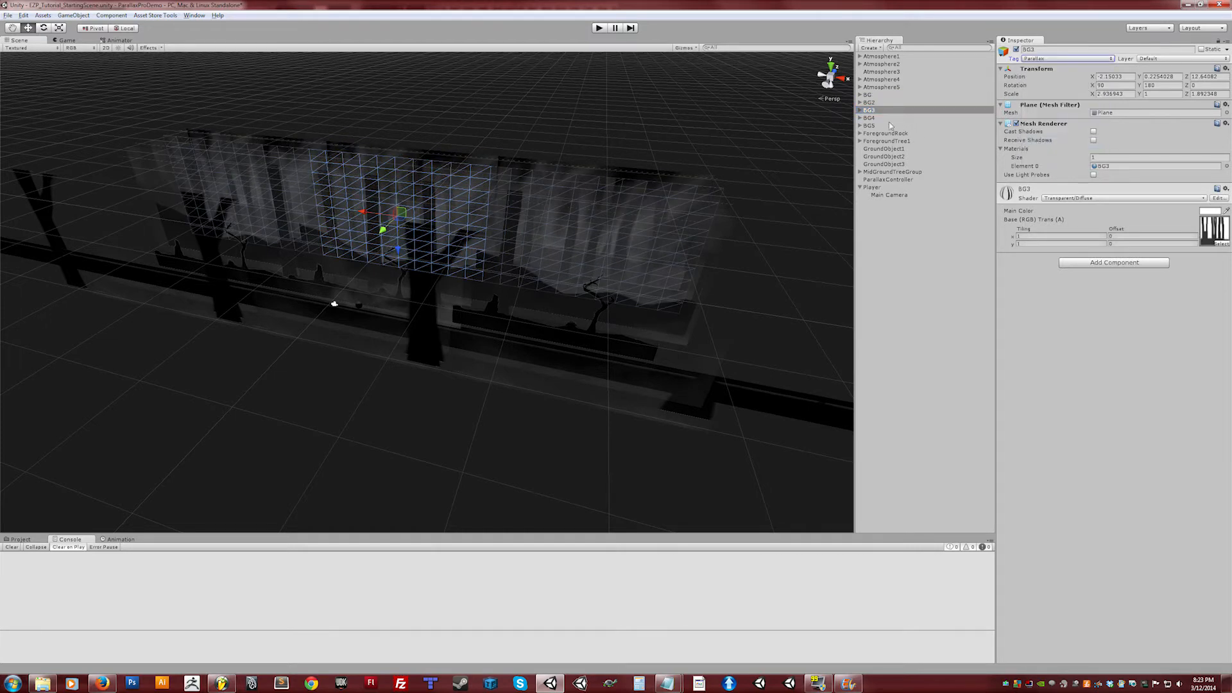
Step: Assign the Parallax tag to the background objects BG4 and BG5
click(885, 118)
click(1063, 59)
click(1059, 144)
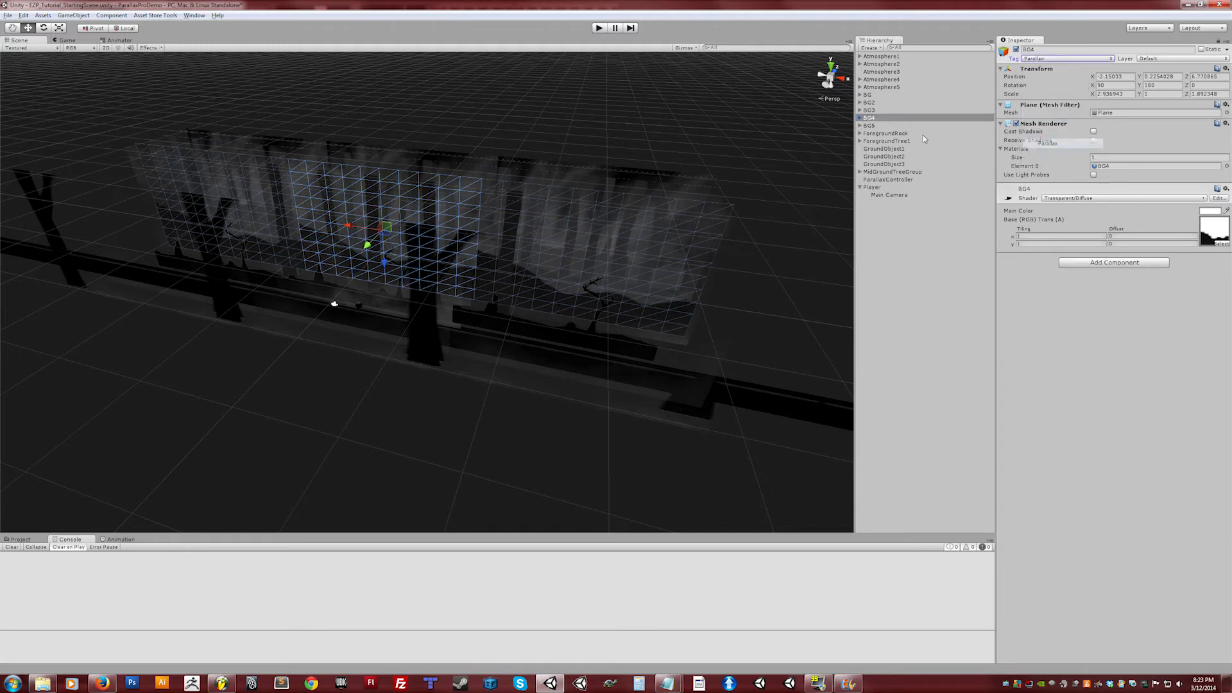
click(885, 126)
click(1069, 59)
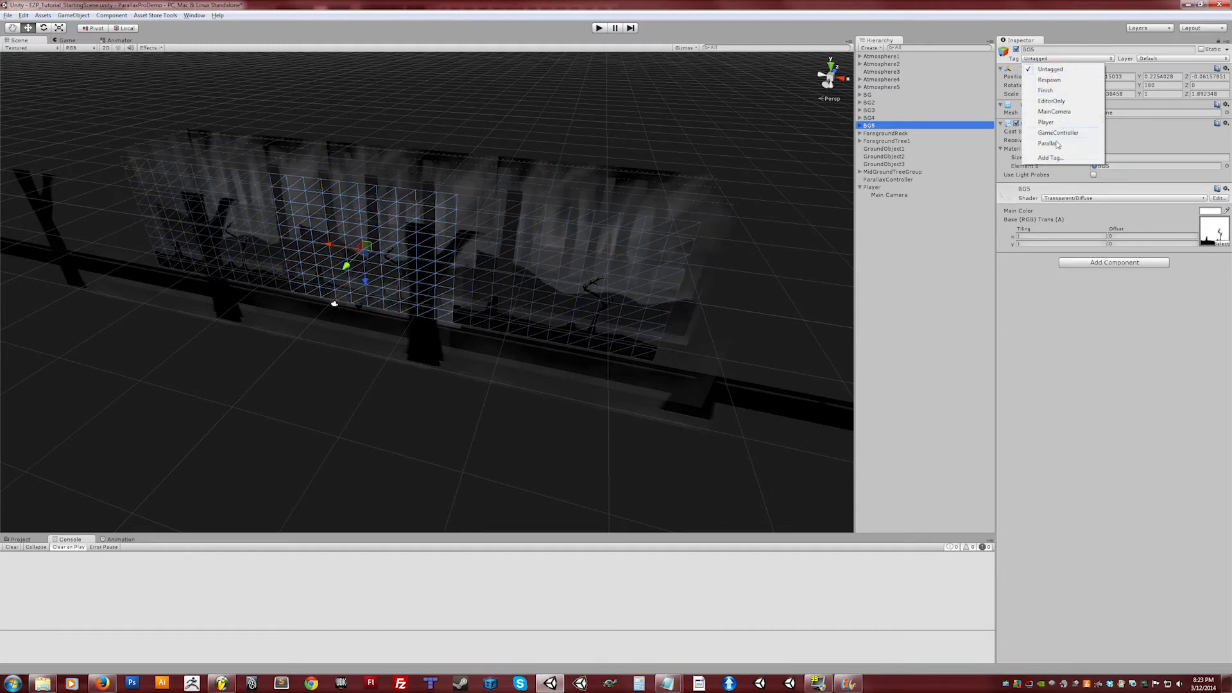
click(1059, 143)
Step: Assign the Parallax tag to the ForegroundRock and ForegroundTree1 objects
click(898, 133)
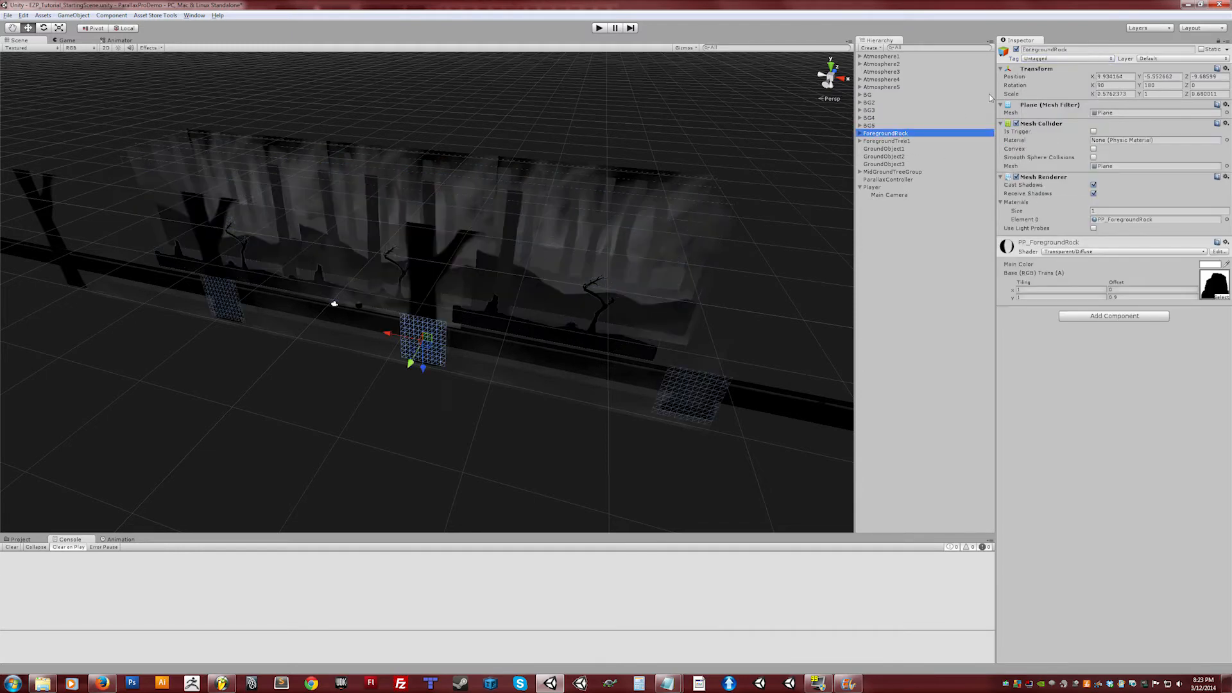
click(1065, 59)
click(1055, 144)
click(914, 141)
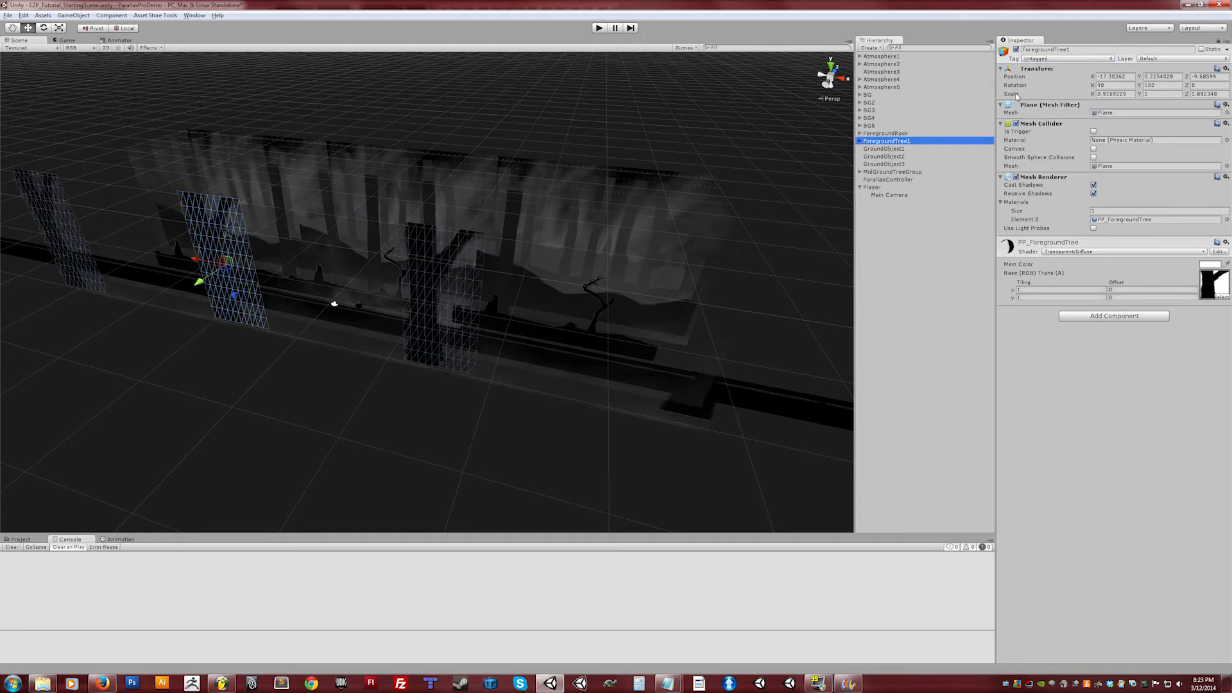
click(1054, 59)
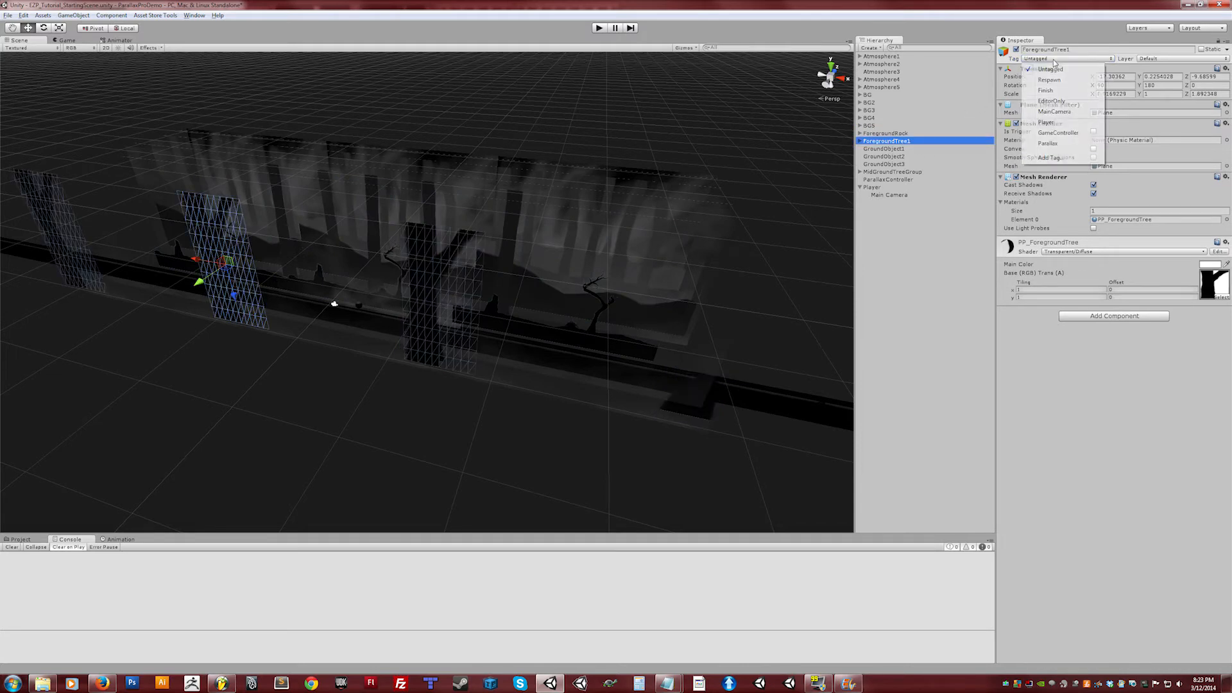
click(1056, 143)
Step: Inspect GroundObject1, GroundObject2 and GroundObject3 one after another to see where they lie in the scene
click(903, 149)
click(903, 157)
click(905, 163)
click(903, 156)
click(903, 149)
click(903, 156)
click(903, 164)
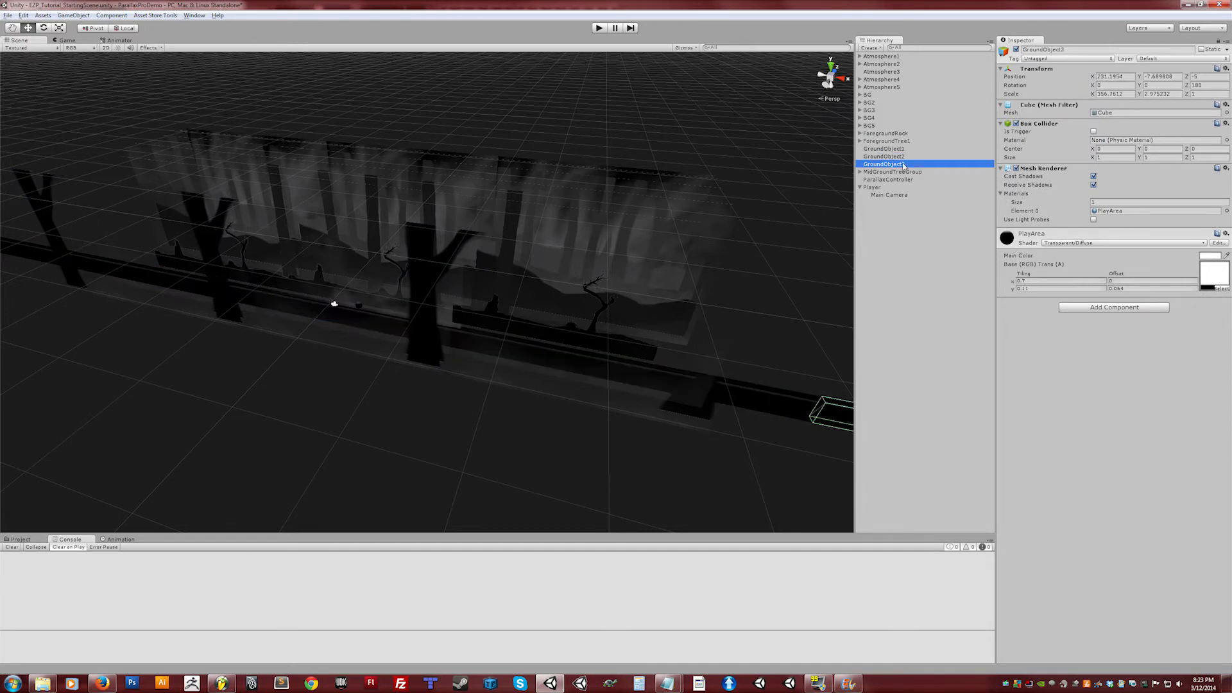
Step: Assign the Parallax tag to the MidGroundTreeGroup object
click(910, 172)
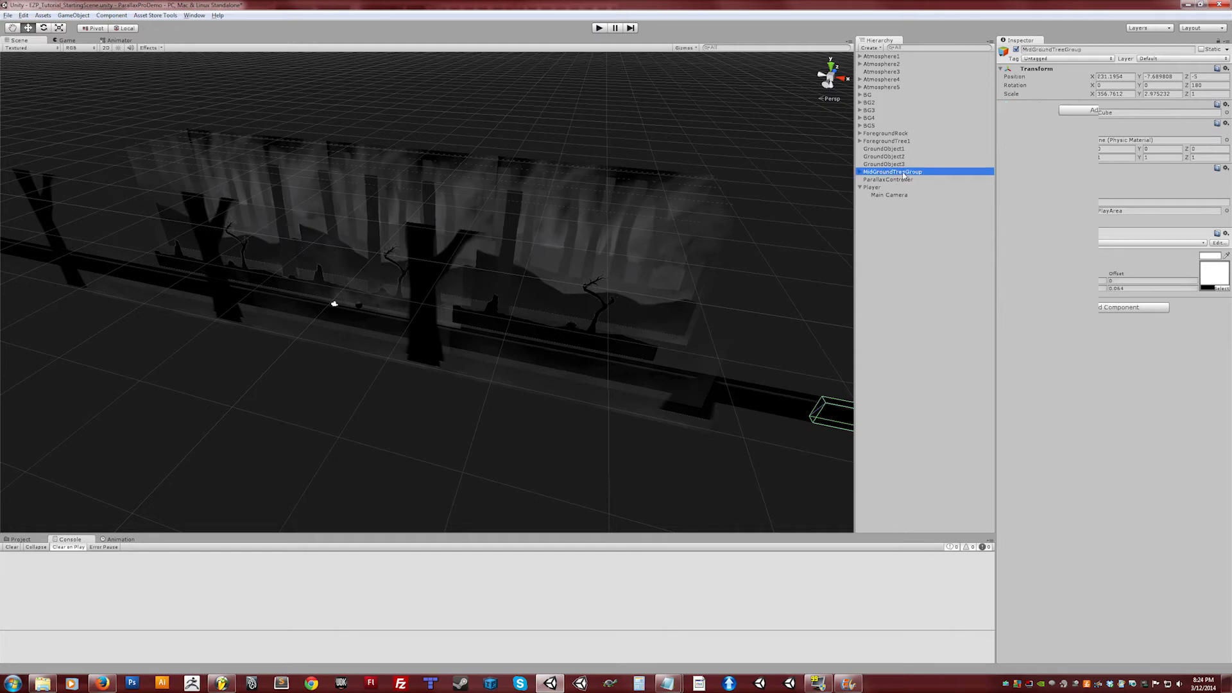
click(1060, 59)
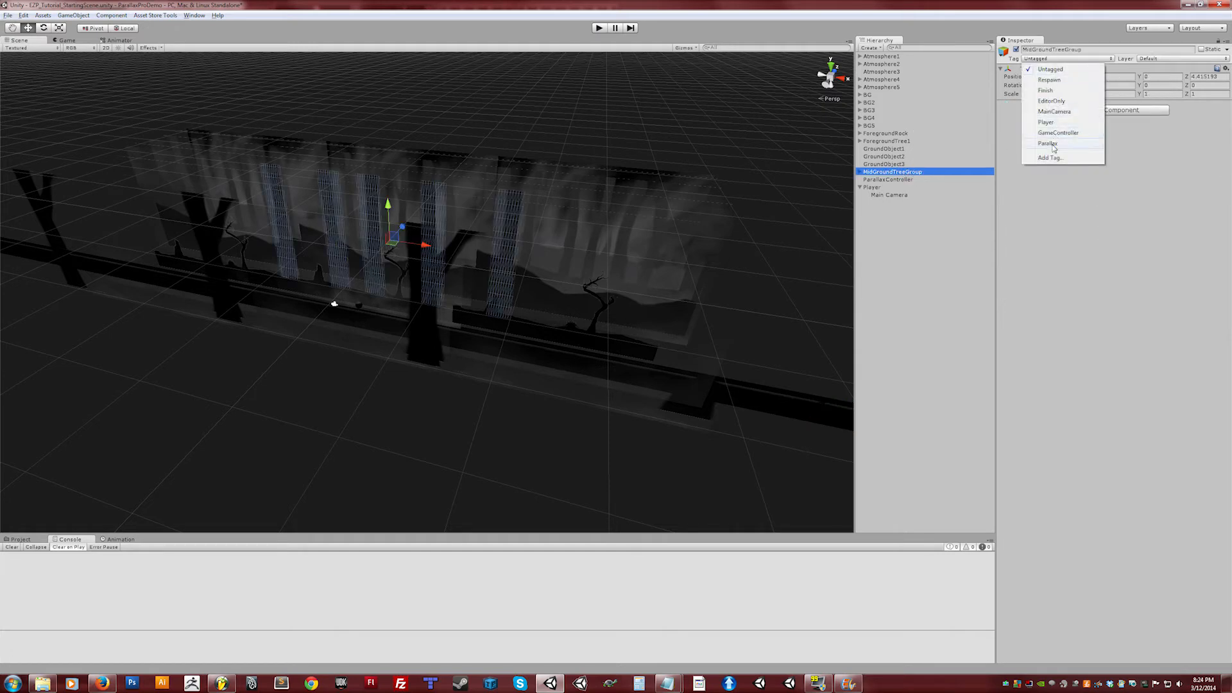
click(1056, 144)
Step: Inspect the ParallaxController, Player and Main Camera objects one after another to review their components and place in the scene
click(901, 180)
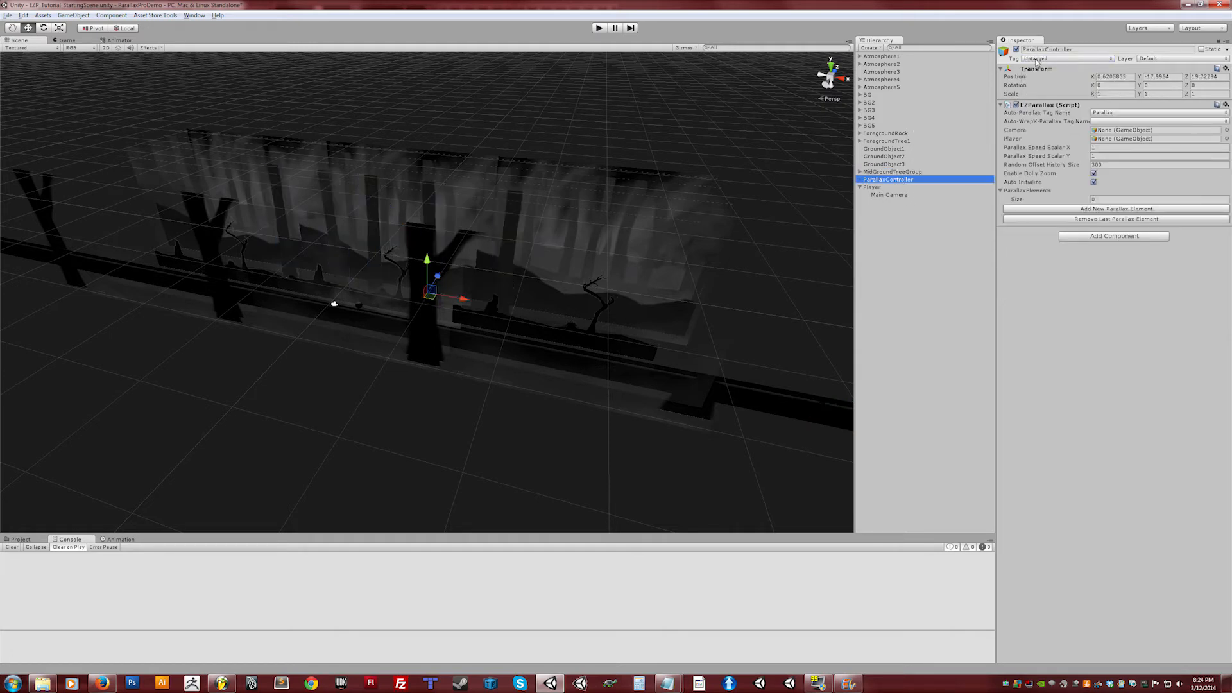
click(873, 187)
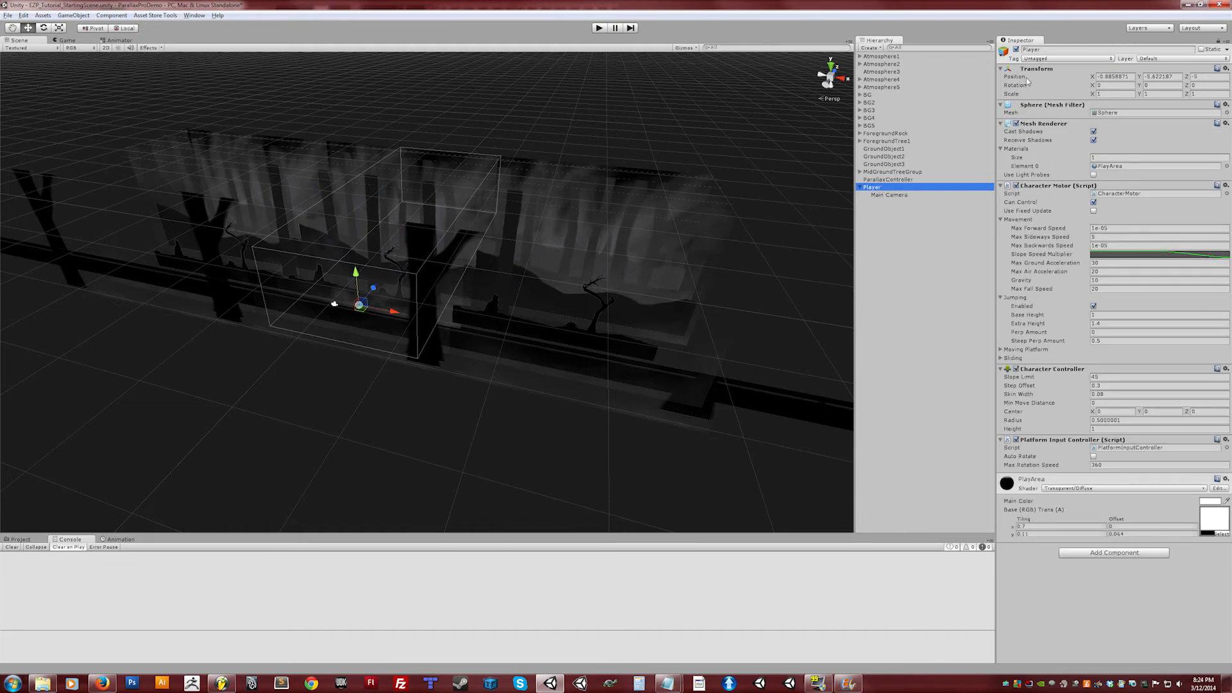
click(898, 196)
click(880, 188)
mouse_move(604, 127)
alt+mouse_down()
mouse_move(682, 127)
mouse_move(625, 128)
alt+mouse_up()
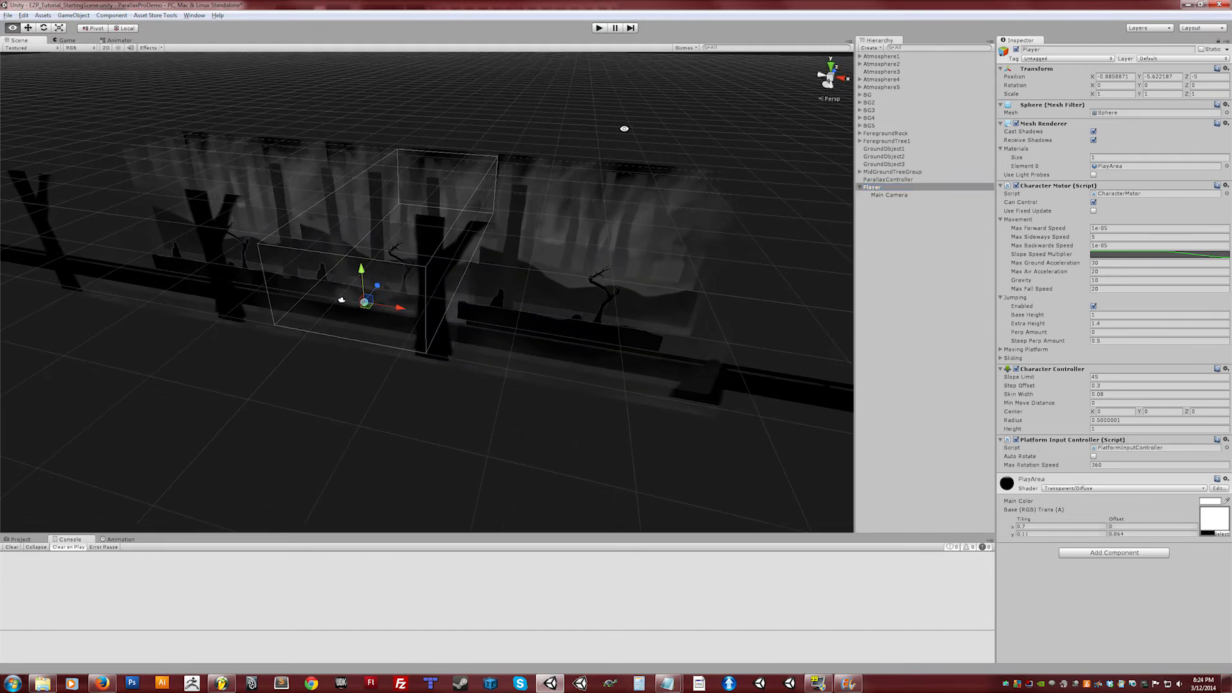
Step: Select the ParallaxController, test-run the scene to check the console for EZParallax messages, and stop the run
click(873, 180)
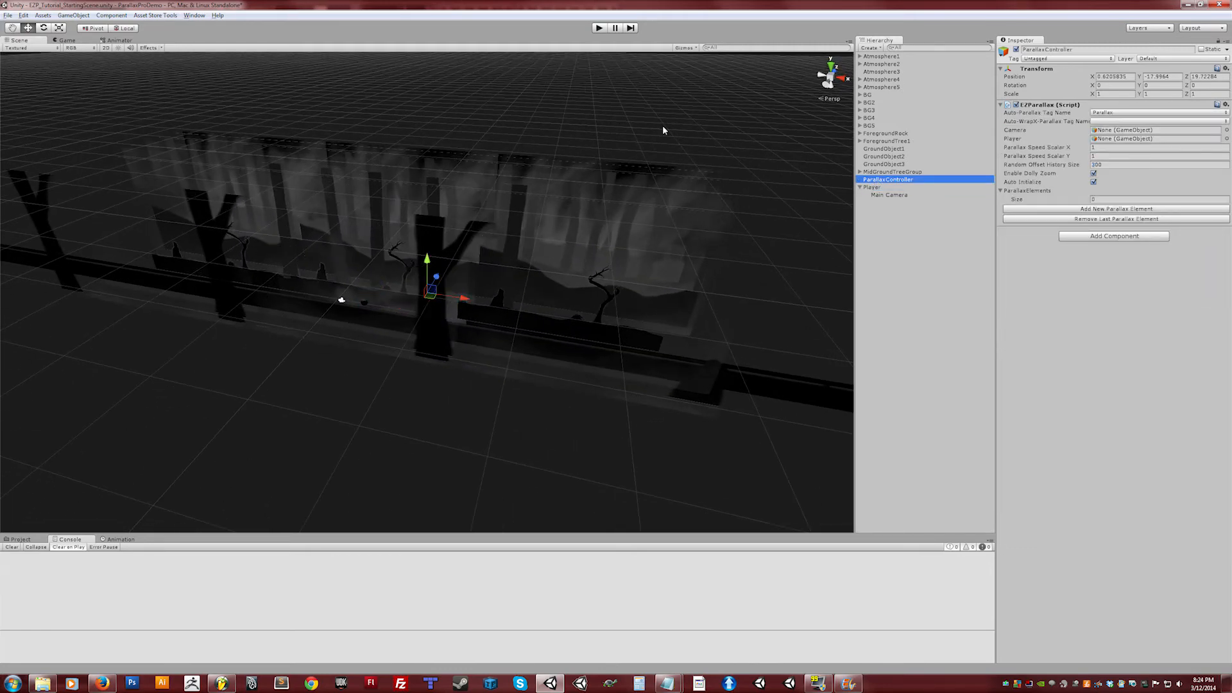
click(599, 29)
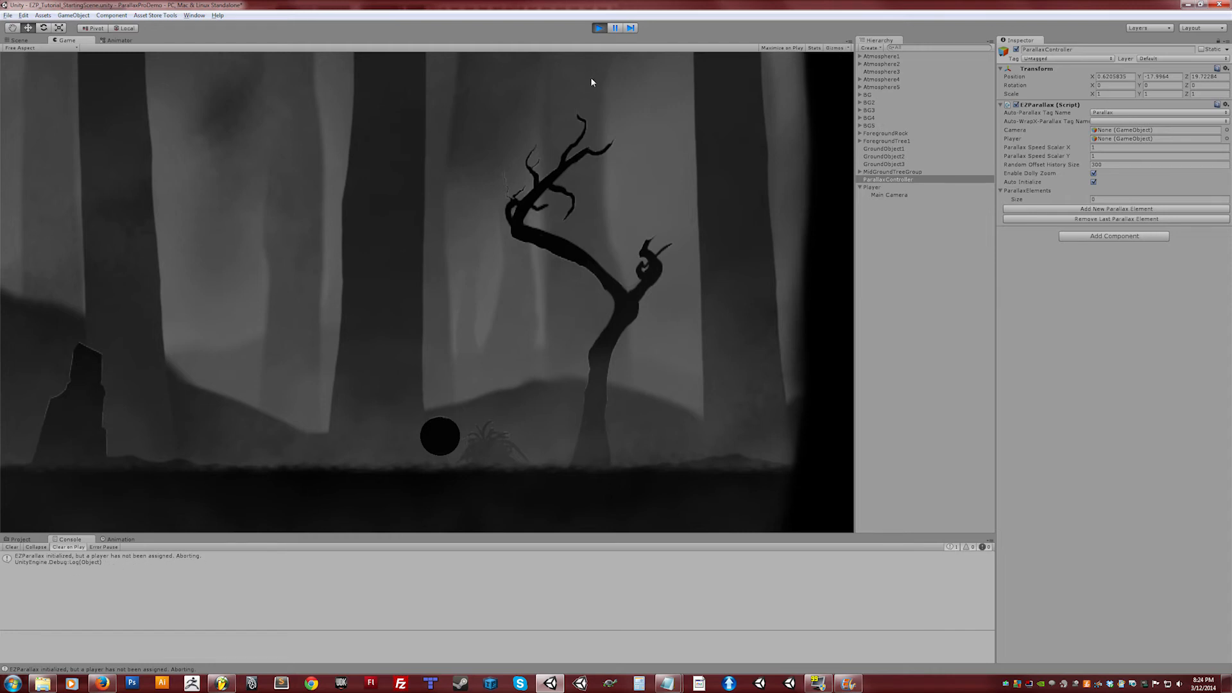
click(599, 28)
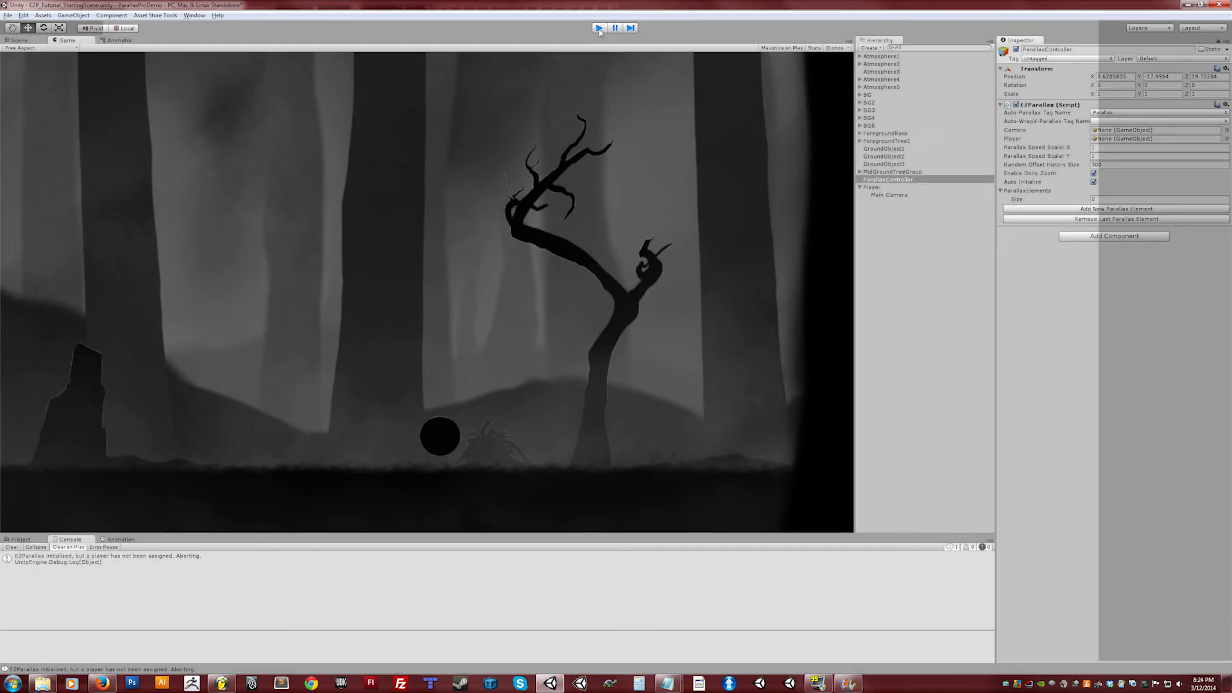
Step: Assign the Player object as the ParallaxController's EZParallax player and the Main Camera as its camera
mouse_move(481, 222)
alt+mouse_down()
mouse_move(500, 229)
mouse_move(481, 313)
mouse_move(475, 240)
alt+mouse_up()
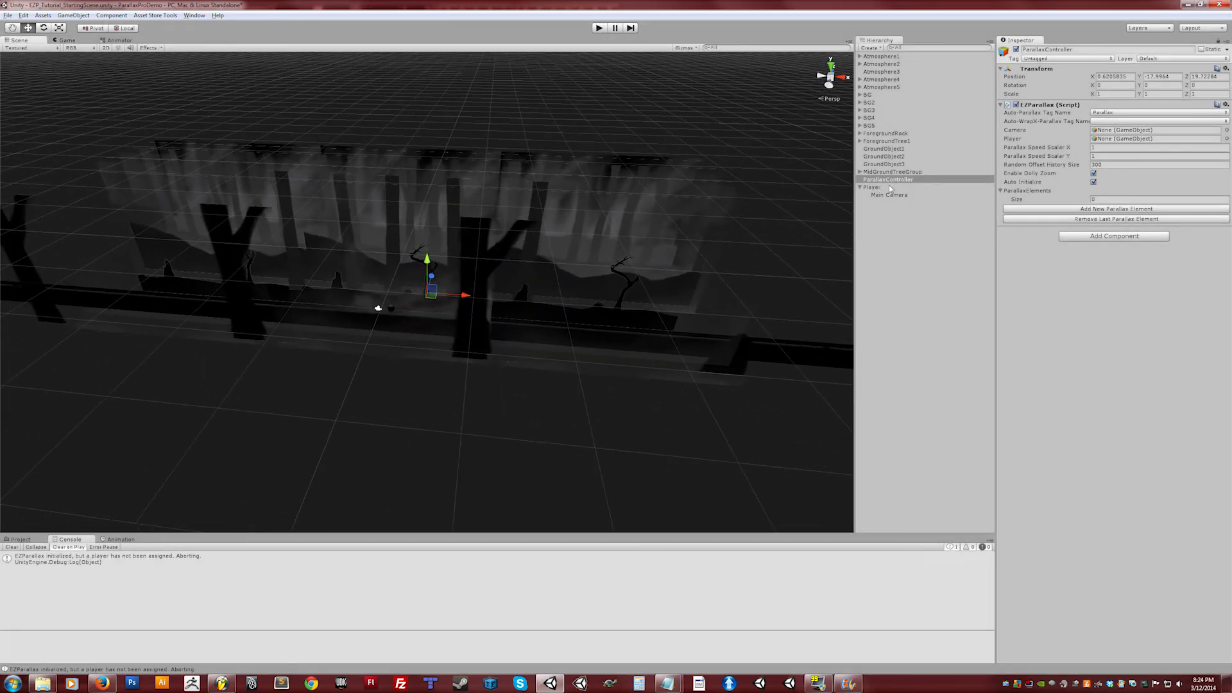
drag(871, 190, 1133, 139)
drag(898, 197, 1101, 132)
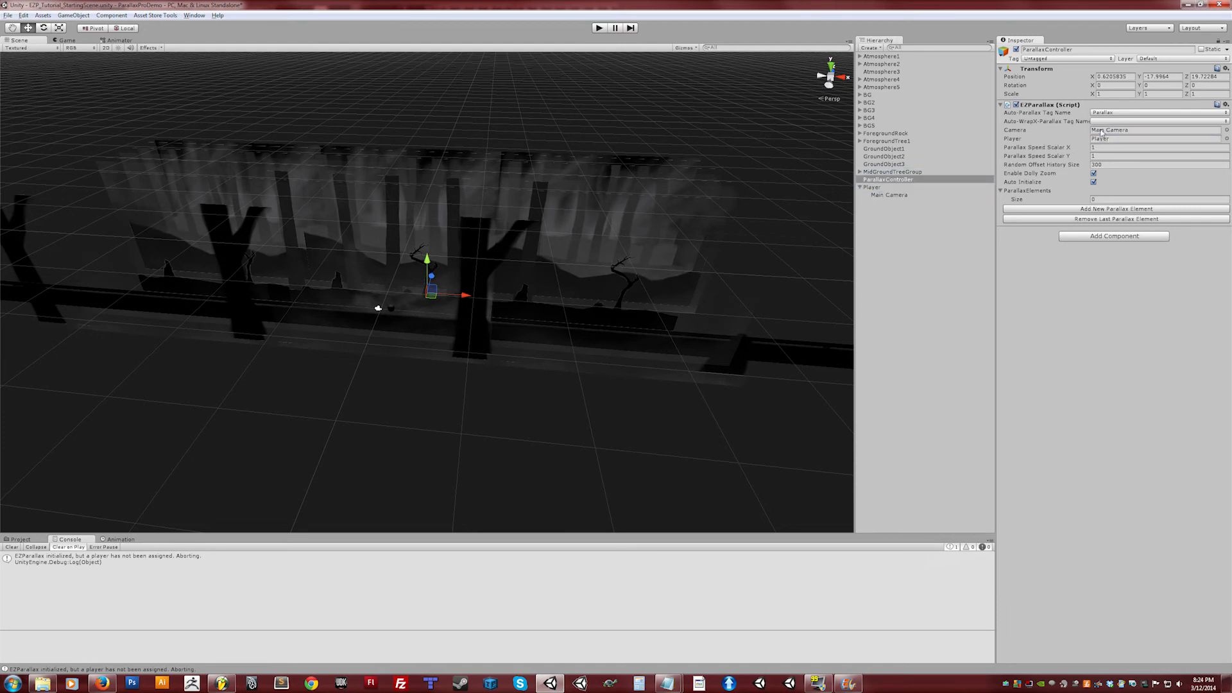
Step: Run the scene and move the player ball to the right through the forest and back left to examine the parallax scrolling
click(599, 29)
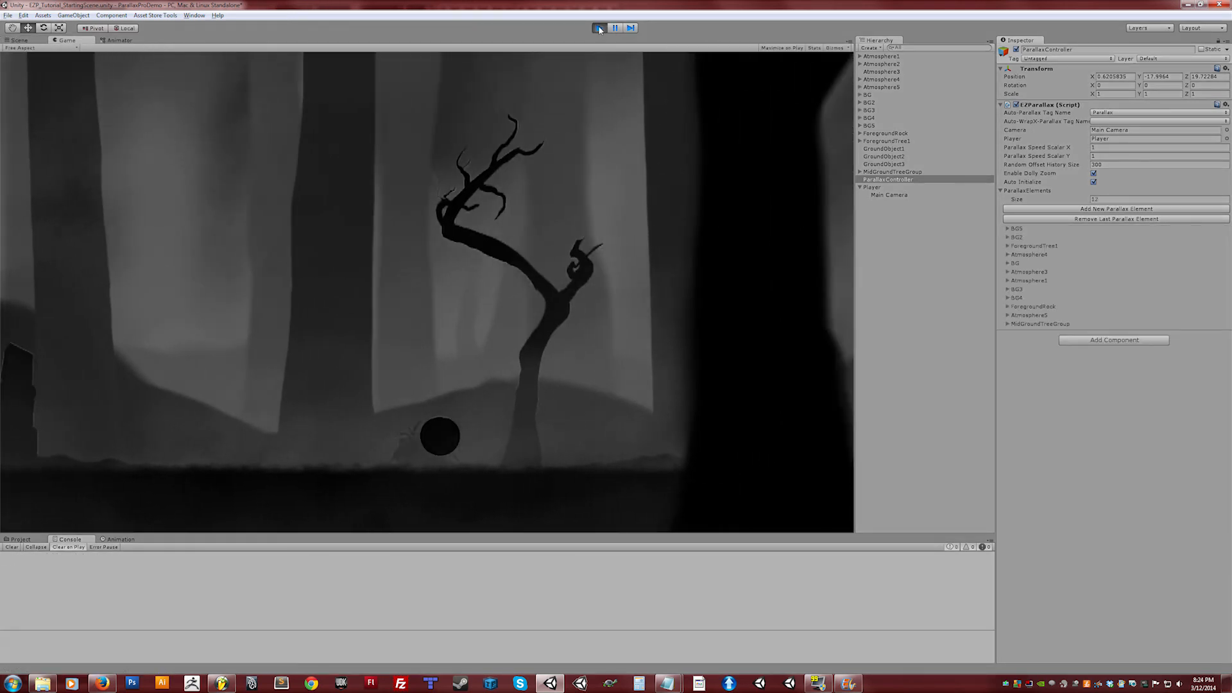
key(Right)
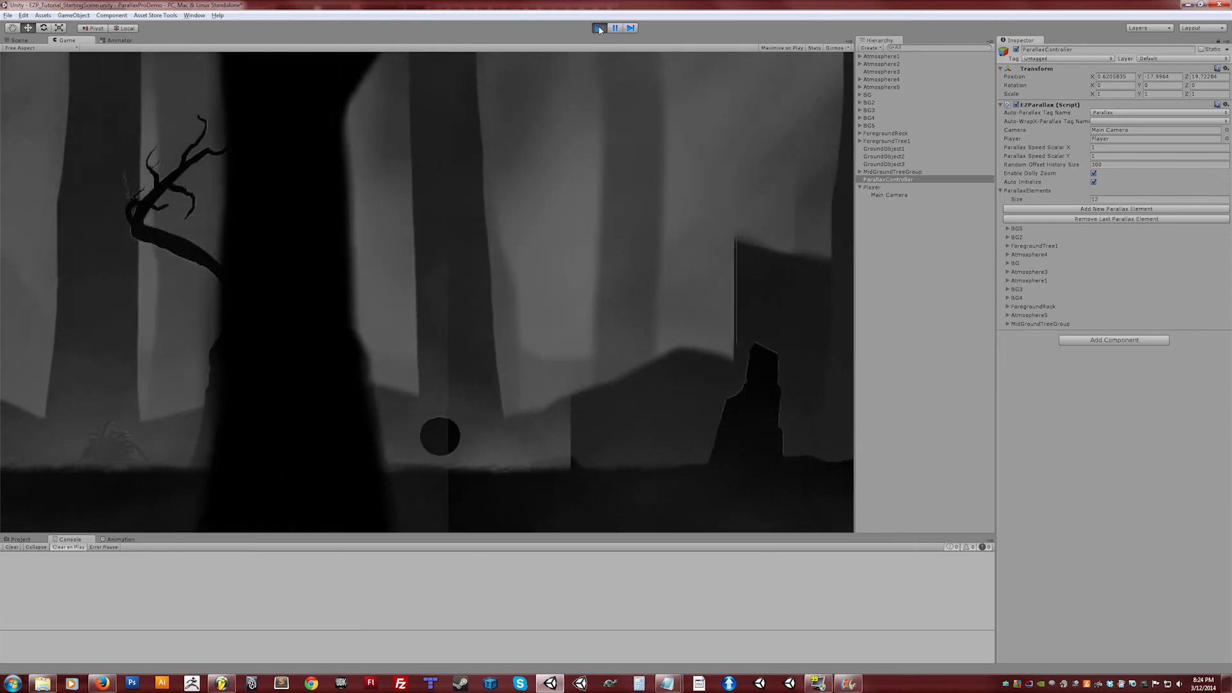
key(Right)
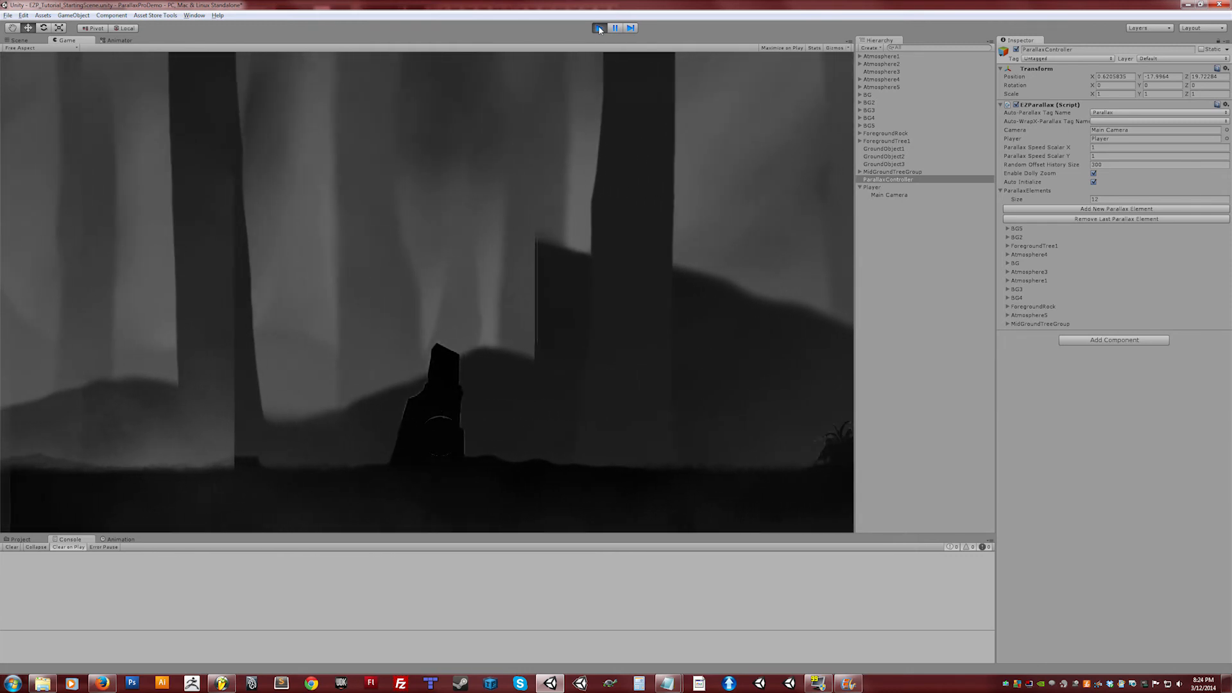
key(Right)
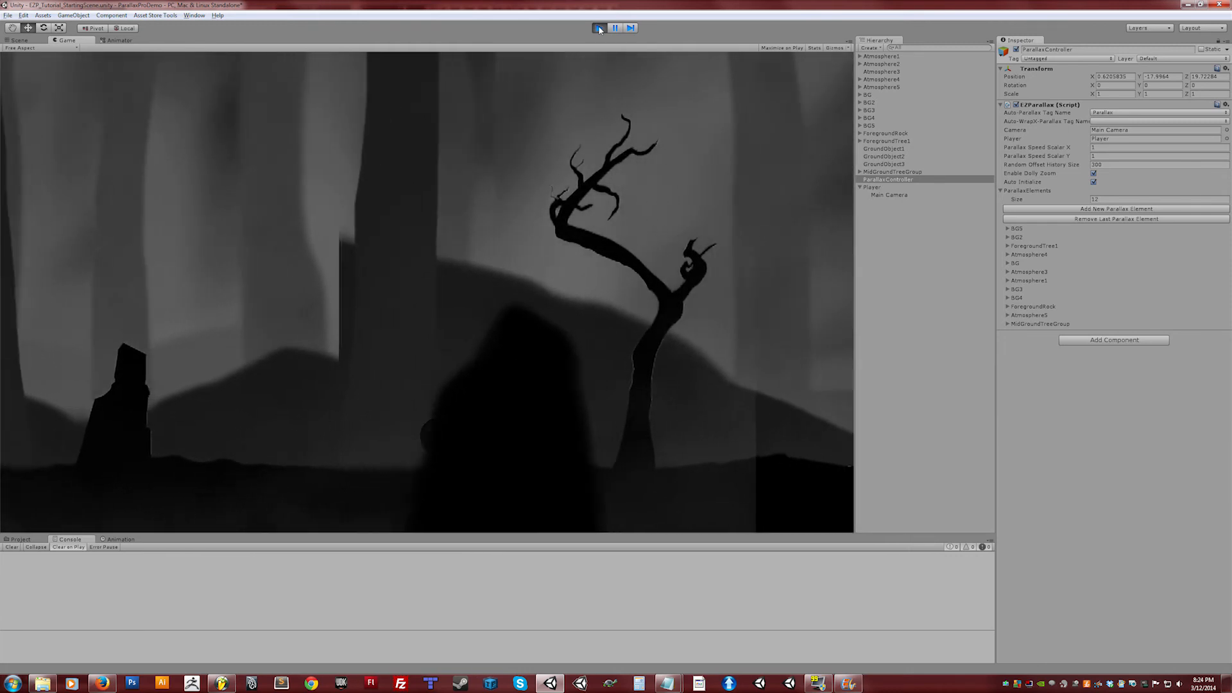
key(Right)
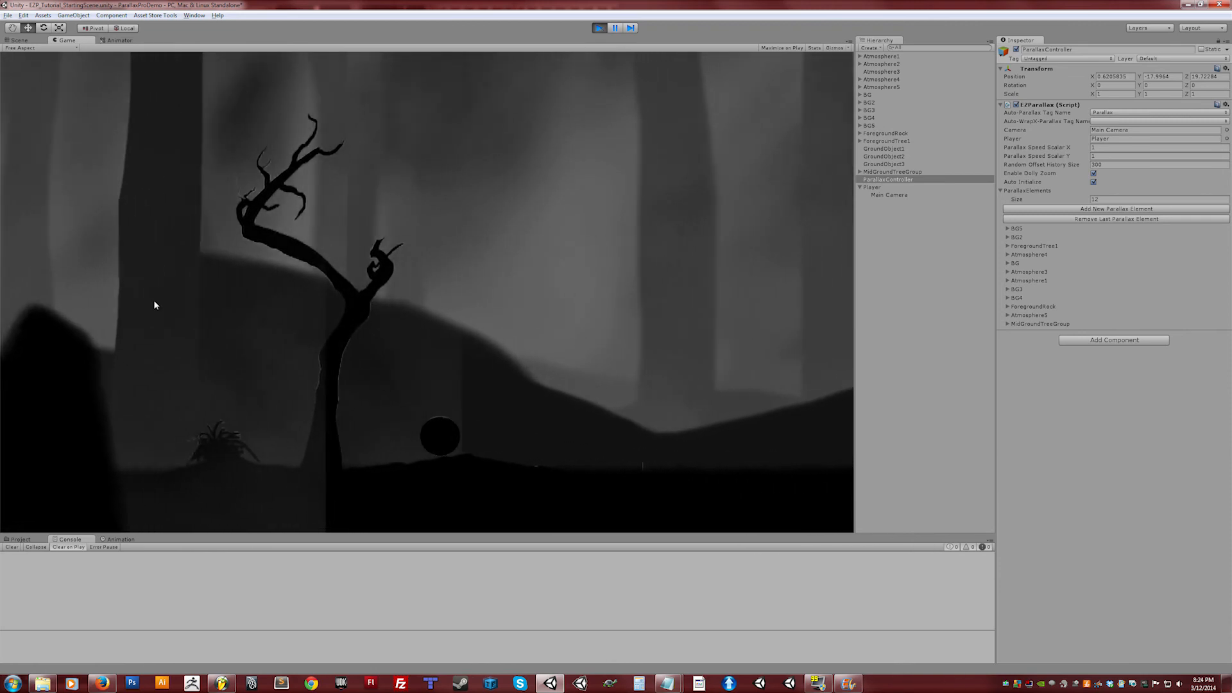
key(Right)
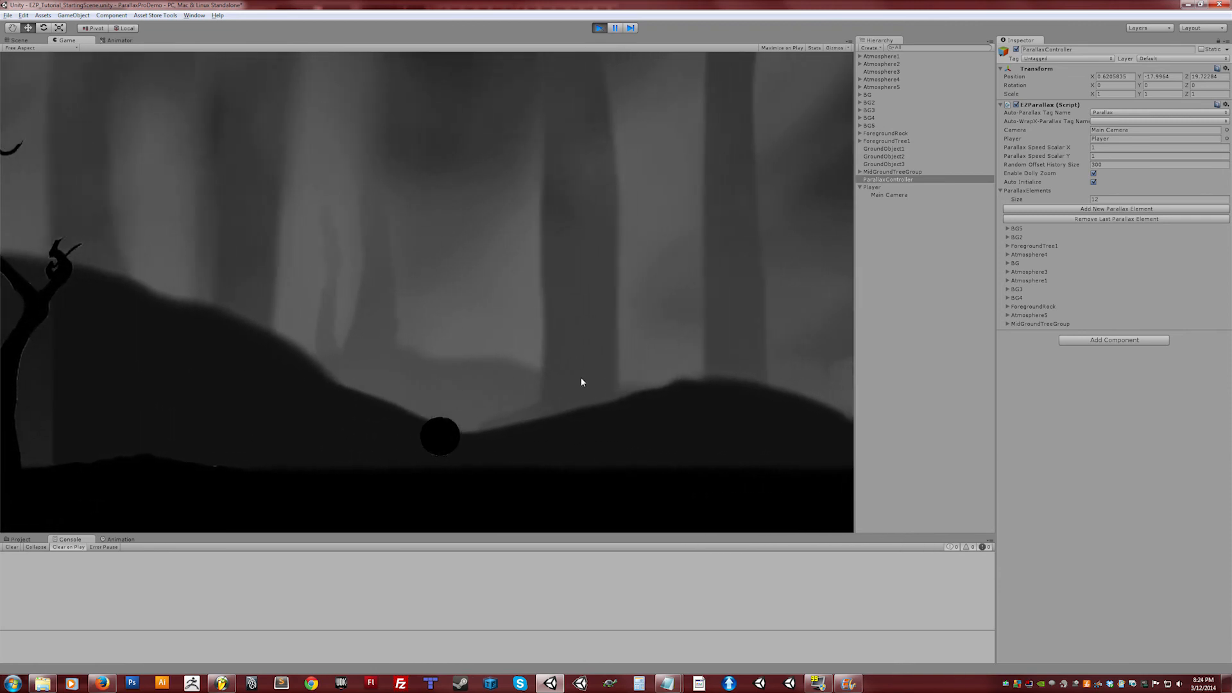
key(Right)
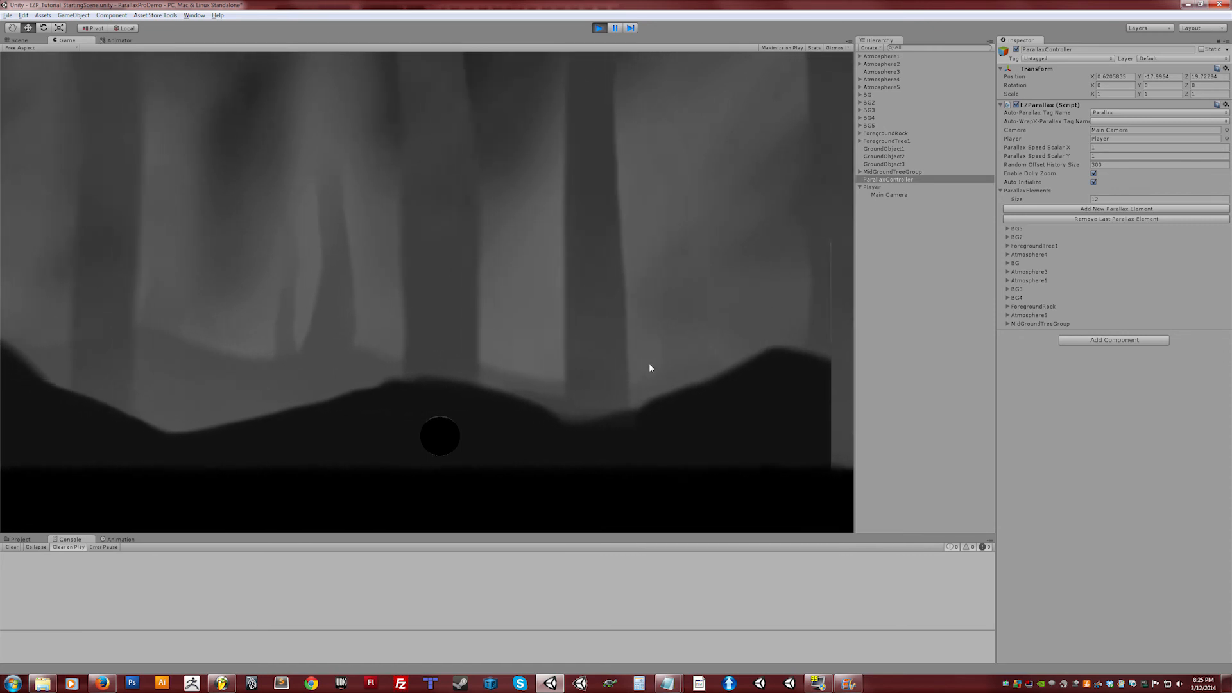
key(Left)
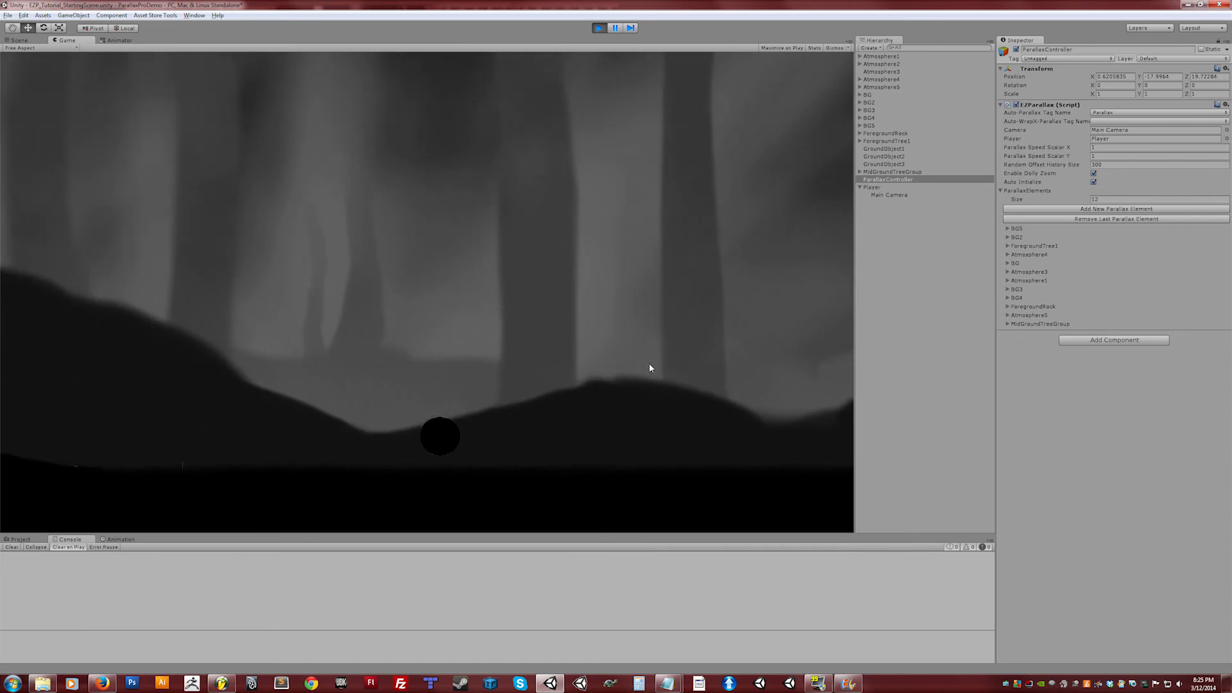